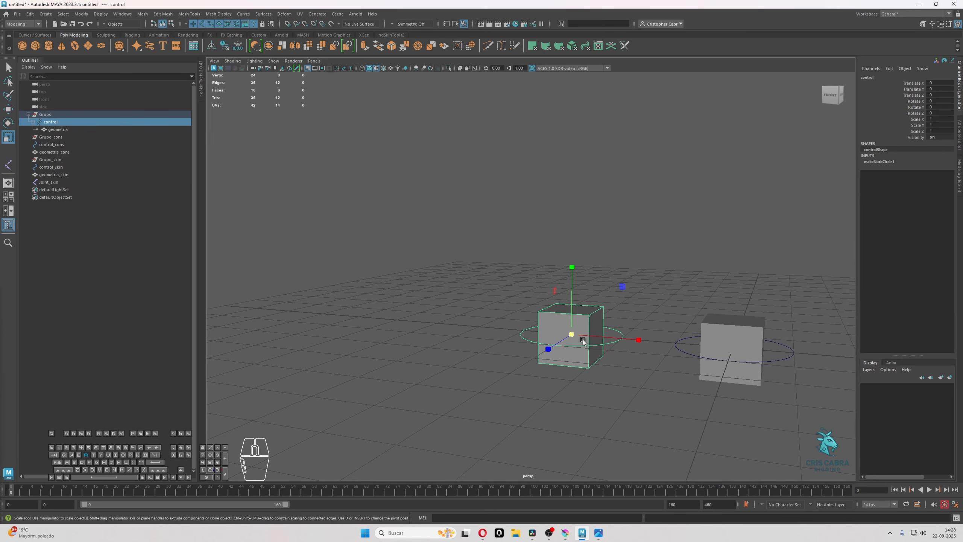
# Step: Try scaling the first cube's control uniformly, undo it, and highlight its Scale X, Y and Z channels
pyautogui.press('r')
pyautogui.moveTo(574, 333); pyautogui.dragTo(675, 278)
pyautogui.hotkey('ctrl', 'z')
pyautogui.scroll(-2, 640, 379)
pyautogui.hotkey('ctrl', 'z')
pyautogui.moveTo(918, 121); pyautogui.dragTo(918, 132)
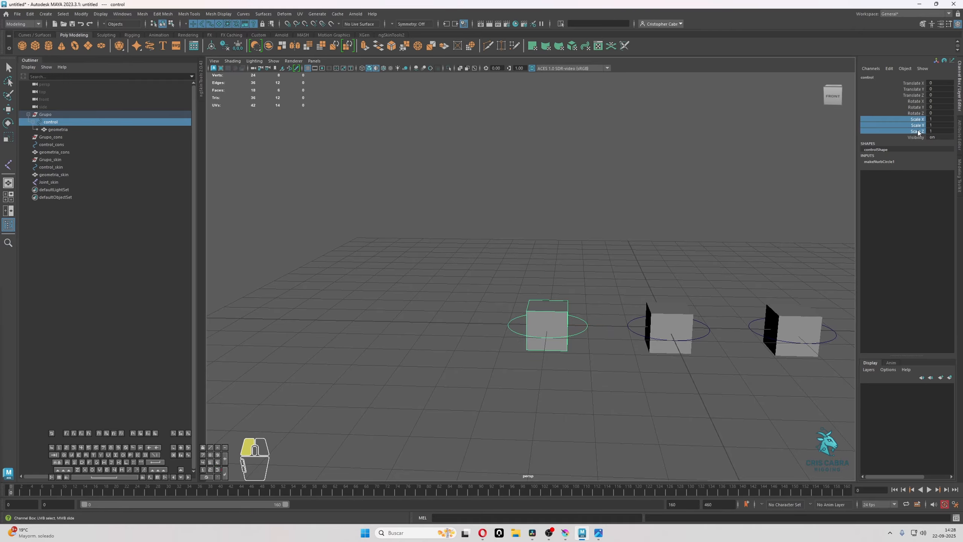
# Step: Try scaling, rotating and moving the first cube's control, undoing each transformation
pyautogui.keyDown('alt'); pyautogui.moveTo(782, 224); pyautogui.dragTo(732, 234); pyautogui.keyUp('alt')
pyautogui.press('w')
pyautogui.press('e')
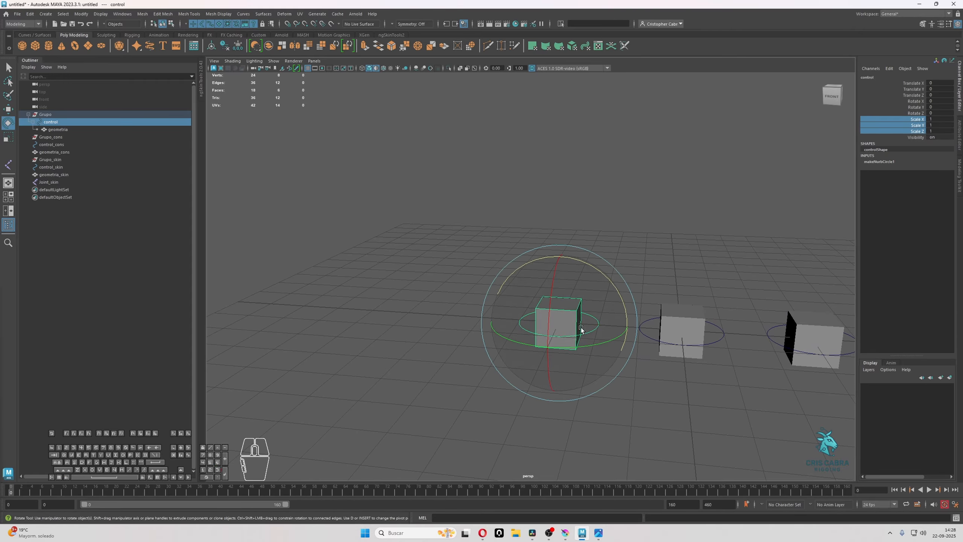
pyautogui.press('r')
pyautogui.moveTo(559, 322)
pyautogui.mouseDown()
pyautogui.moveTo(615, 321)
pyautogui.moveTo(600, 311)
pyautogui.moveTo(612, 329)
pyautogui.moveTo(562, 312)
pyautogui.mouseUp()
pyautogui.hotkey('ctrl', 'z')
pyautogui.press('e')
pyautogui.hotkey('ctrl', 'z')
pyautogui.press('w')
pyautogui.press('e')
pyautogui.hotkey('ctrl', 'z')
pyautogui.press('w')
pyautogui.hotkey('ctrl', 'z')
# Step: Move the first cube's control slightly away from its zero position
pyautogui.moveTo(613, 276); pyautogui.dragTo(611, 279)
pyautogui.moveTo(595, 316); pyautogui.dragTo(593, 343)
pyautogui.click(572, 288)
pyautogui.click(578, 306)
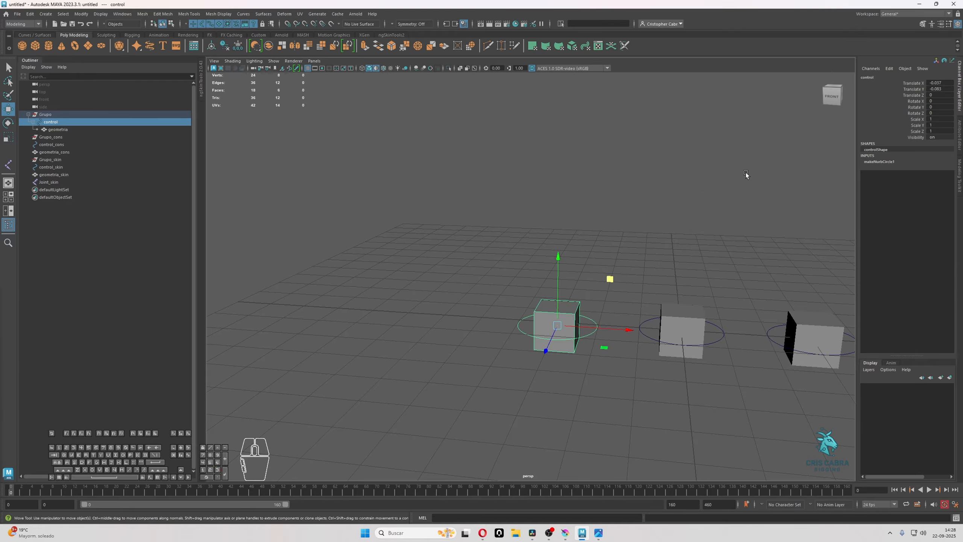
# Step: Set the first control's Translate X, Y and Z to 0
pyautogui.moveTo(941, 95); pyautogui.dragTo(940, 83)
pyautogui.write('0')
pyautogui.press('Return')
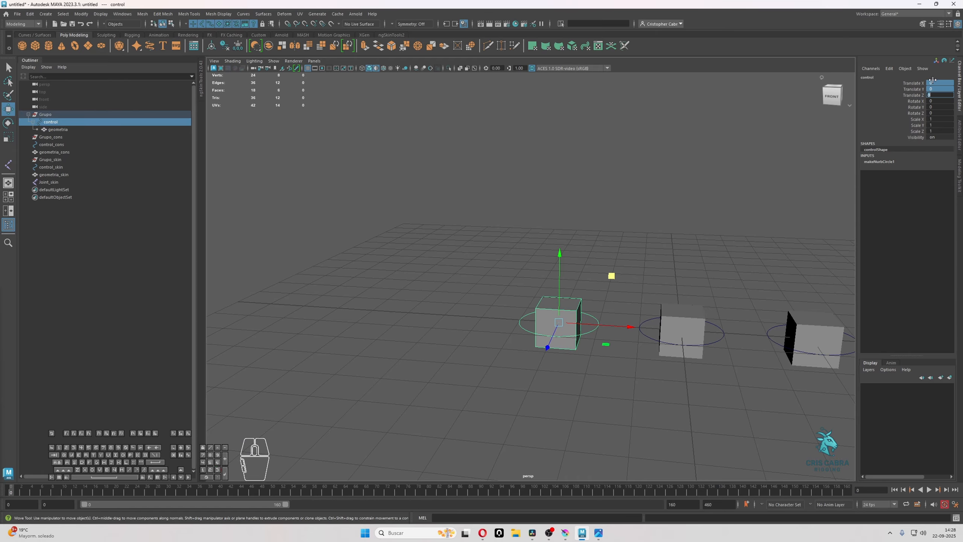
# Step: Try moving the Grupo group well above the grid and back from the other cubes
pyautogui.click(78, 114)
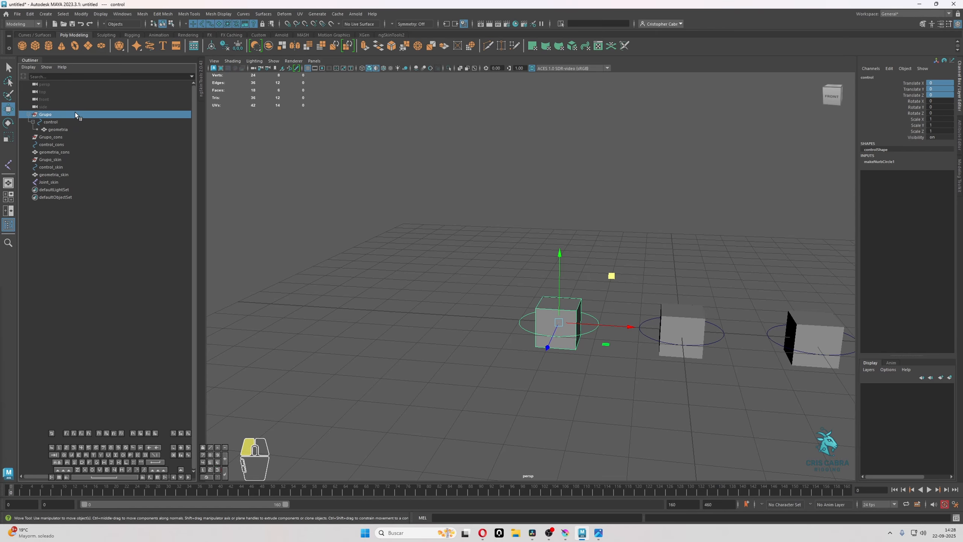
pyautogui.click(938, 82)
pyautogui.click(926, 90)
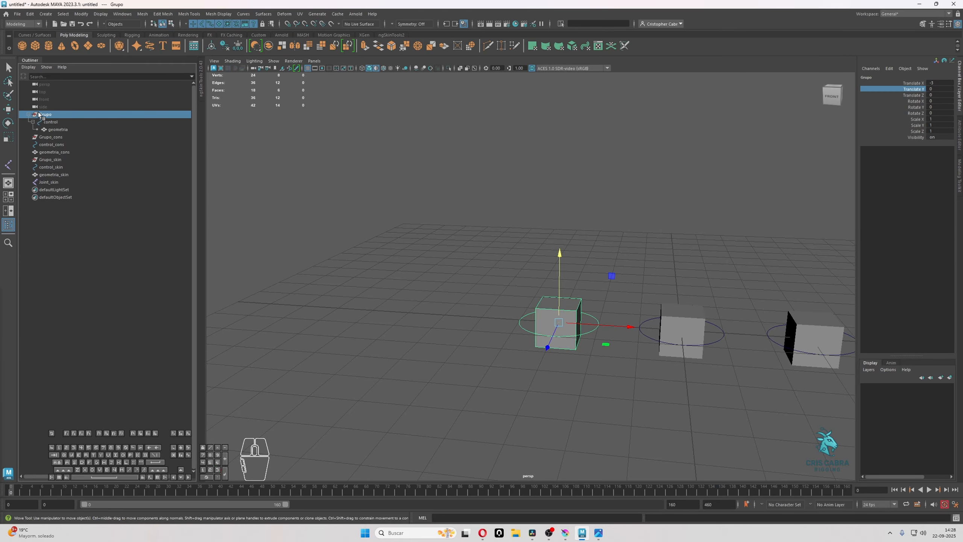
pyautogui.scroll(-3, 575, 372)
pyautogui.press('w')
pyautogui.moveTo(551, 309); pyautogui.dragTo(757, 77)
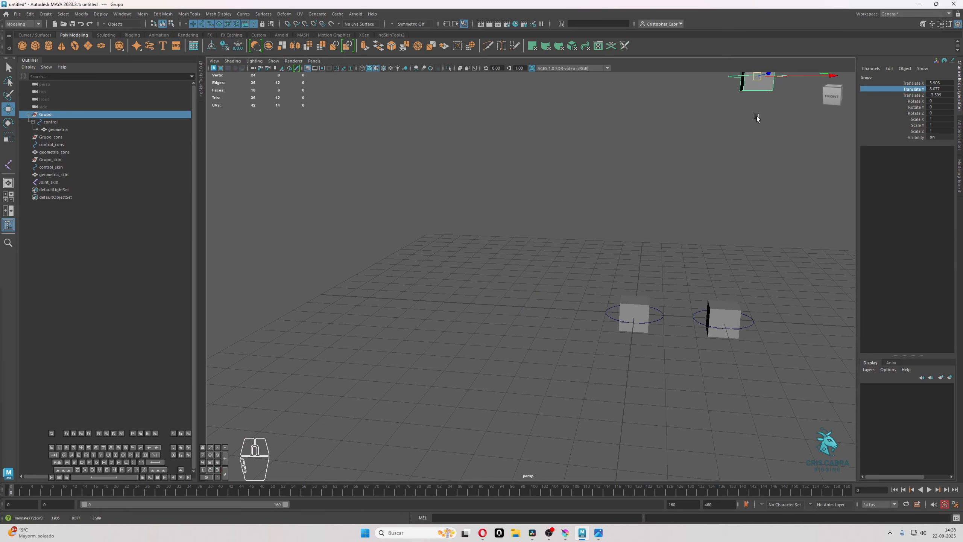
pyautogui.keyDown('alt'); pyautogui.moveTo(755, 121); pyautogui.dragTo(656, 277, button='middle'); pyautogui.keyUp('alt')
pyautogui.keyDown('alt'); pyautogui.moveTo(655, 277); pyautogui.dragTo(577, 315); pyautogui.keyUp('alt')
pyautogui.keyDown('alt'); pyautogui.moveTo(698, 262); pyautogui.dragTo(531, 260, button='middle'); pyautogui.keyUp('alt')
pyautogui.keyDown('alt'); pyautogui.moveTo(531, 260); pyautogui.dragTo(630, 196); pyautogui.keyUp('alt')
pyautogui.keyDown('alt'); pyautogui.moveTo(626, 262); pyautogui.dragTo(659, 231); pyautogui.keyUp('alt')
pyautogui.press('q')
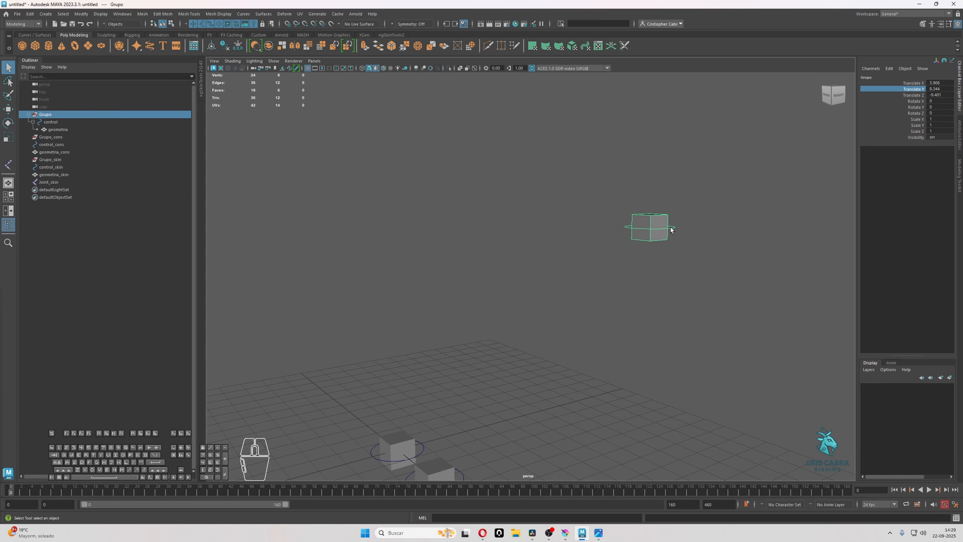
# Step: Select the control inside the raised group and examine its translate, rotate and scale channel values
pyautogui.click(673, 228)
pyautogui.moveTo(933, 83); pyautogui.dragTo(933, 119)
pyautogui.keyDown('alt'); pyautogui.moveTo(789, 178); pyautogui.dragTo(764, 183); pyautogui.keyUp('alt')
pyautogui.click(584, 209)
pyautogui.scroll(-2, 595, 243)
pyautogui.keyDown('alt'); pyautogui.moveTo(595, 246); pyautogui.dragTo(641, 267); pyautogui.keyUp('alt')
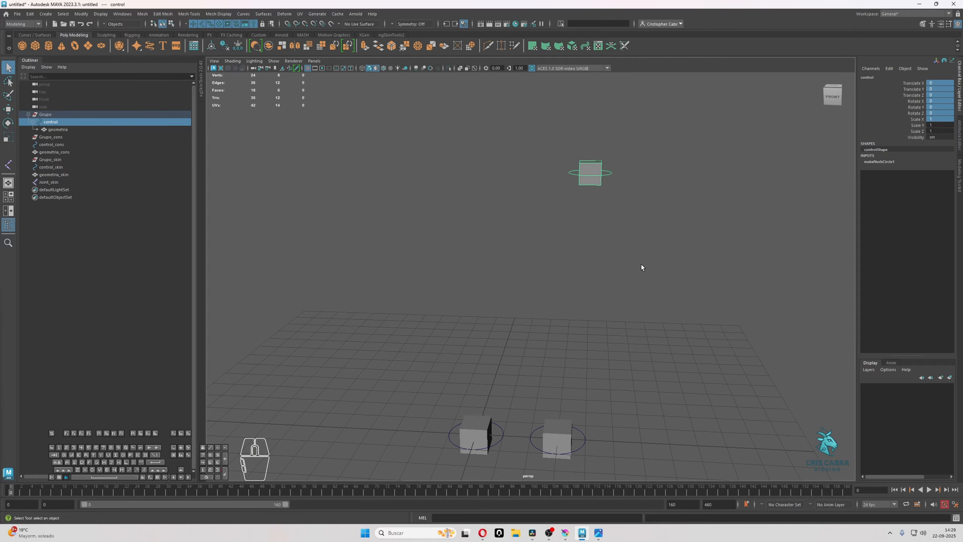
pyautogui.keyDown('alt'); pyautogui.moveTo(603, 242); pyautogui.dragTo(650, 240); pyautogui.keyUp('alt')
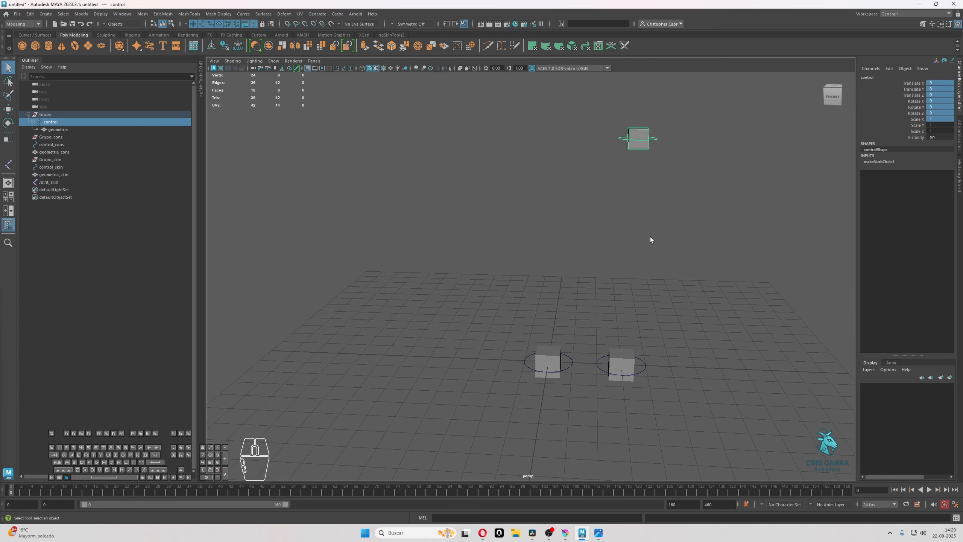
# Step: Undo the recent selections and the Grupo move, and frame the row of cubes
pyautogui.click(81, 115)
pyautogui.hotkey('ctrl', 'z')
pyautogui.hotkey('ctrl', 'z')
pyautogui.hotkey('ctrl', 'z')
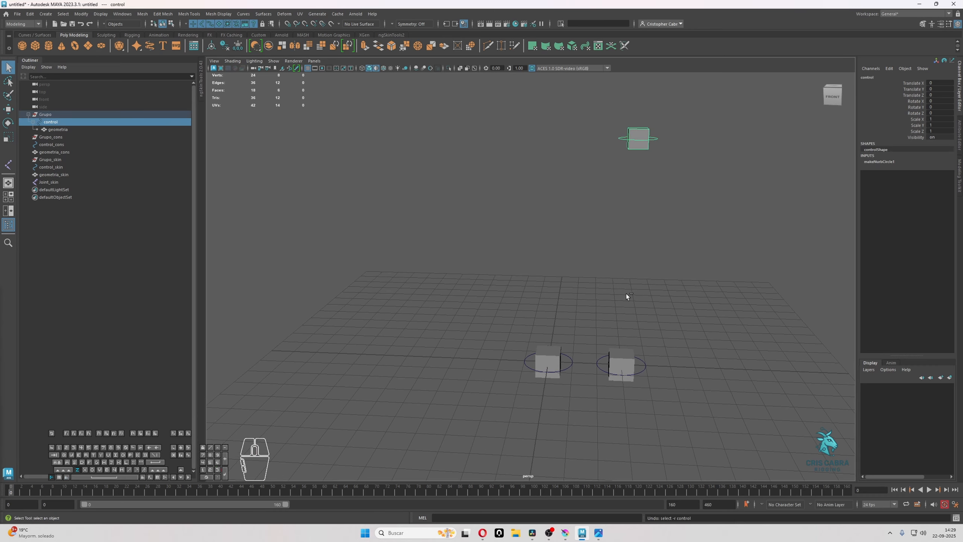
pyautogui.keyDown('alt'); pyautogui.moveTo(580, 327); pyautogui.dragTo(607, 253, button='middle'); pyautogui.keyUp('alt')
pyautogui.keyDown('alt'); pyautogui.moveTo(607, 252); pyautogui.dragTo(680, 392, button='right'); pyautogui.keyUp('alt')
pyautogui.keyDown('alt'); pyautogui.moveTo(644, 334); pyautogui.dragTo(600, 327, button='middle'); pyautogui.keyUp('alt')
# Step: Parent control_cons under the Grupo_cons group and expand the group's hierarchy
pyautogui.moveTo(527, 203); pyautogui.dragTo(636, 355)
pyautogui.click(626, 322)
pyautogui.keyDown('alt'); pyautogui.moveTo(625, 322); pyautogui.dragTo(643, 306, button='right'); pyautogui.keyUp('alt')
pyautogui.click(661, 305)
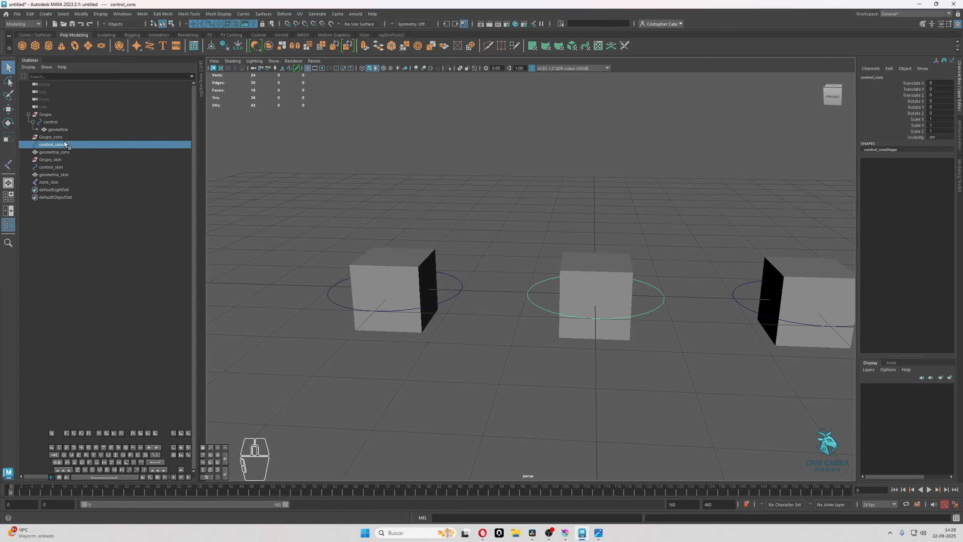
pyautogui.moveTo(64, 142); pyautogui.dragTo(61, 139, button='middle')
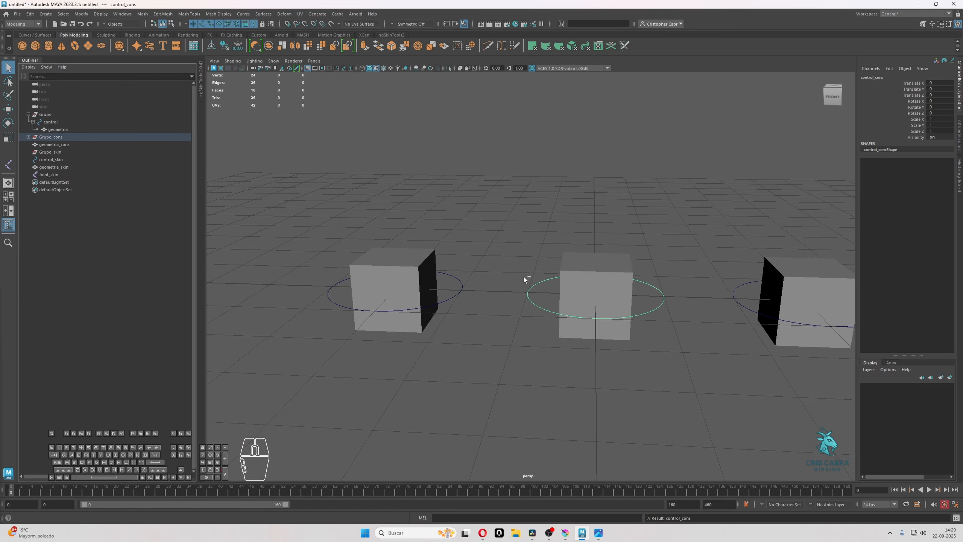
pyautogui.click(54, 138)
pyautogui.click(28, 137)
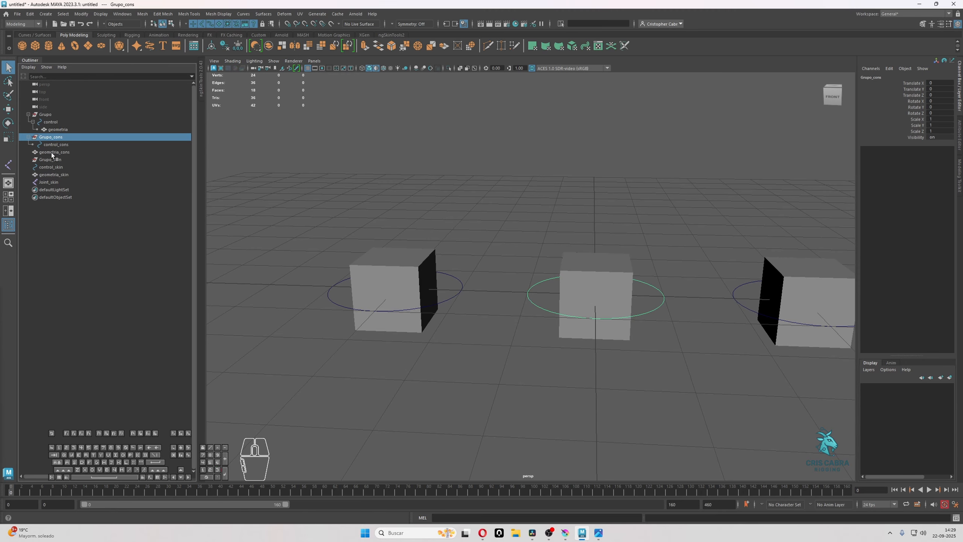
# Step: Select control_cons first and add the middle cube geometria_cons to the selection
pyautogui.click(59, 145)
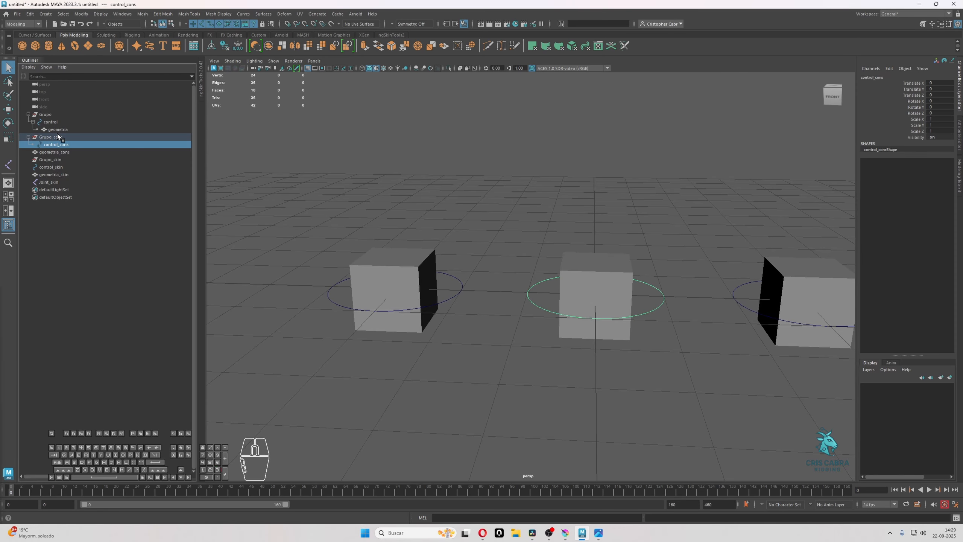
pyautogui.click(58, 137)
pyautogui.click(63, 145)
pyautogui.keyDown('alt'); pyautogui.moveTo(647, 275); pyautogui.dragTo(637, 306); pyautogui.keyUp('alt')
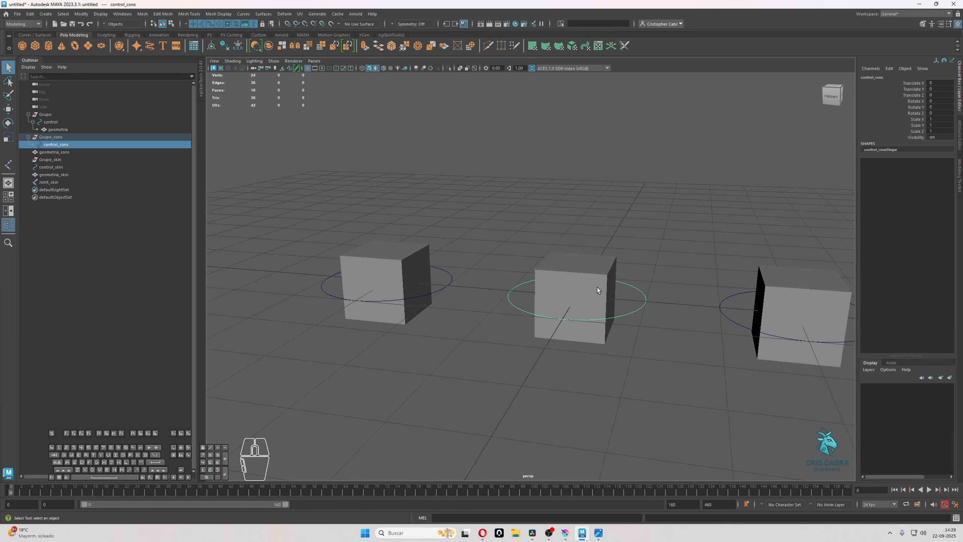
pyautogui.click(590, 277)
pyautogui.click(609, 296)
pyautogui.click(627, 306)
pyautogui.click(646, 297)
pyautogui.keyDown('shift'); pyautogui.click(593, 283); pyautogui.keyUp('shift')
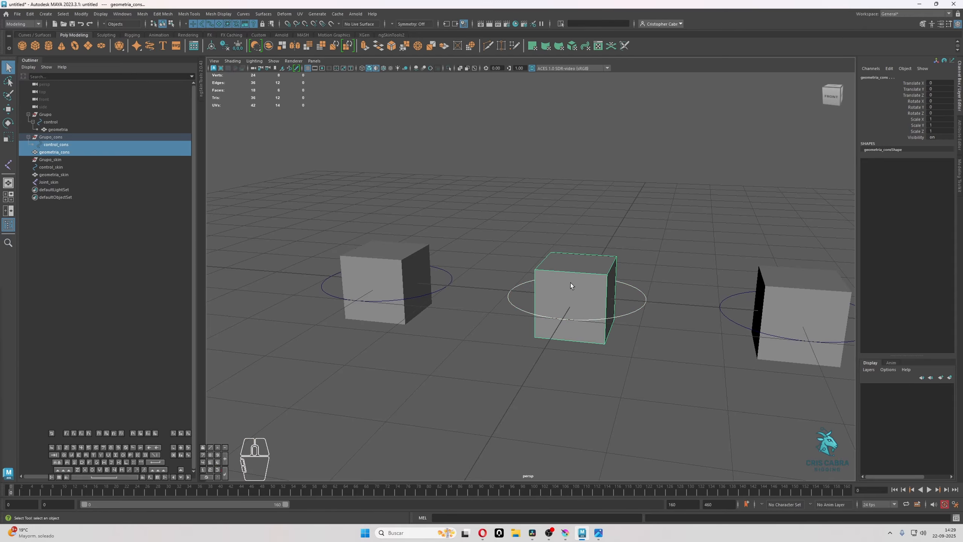
# Step: Switch to the Rigging menu set and float the Constrain commands over the viewport
pyautogui.click(23, 24)
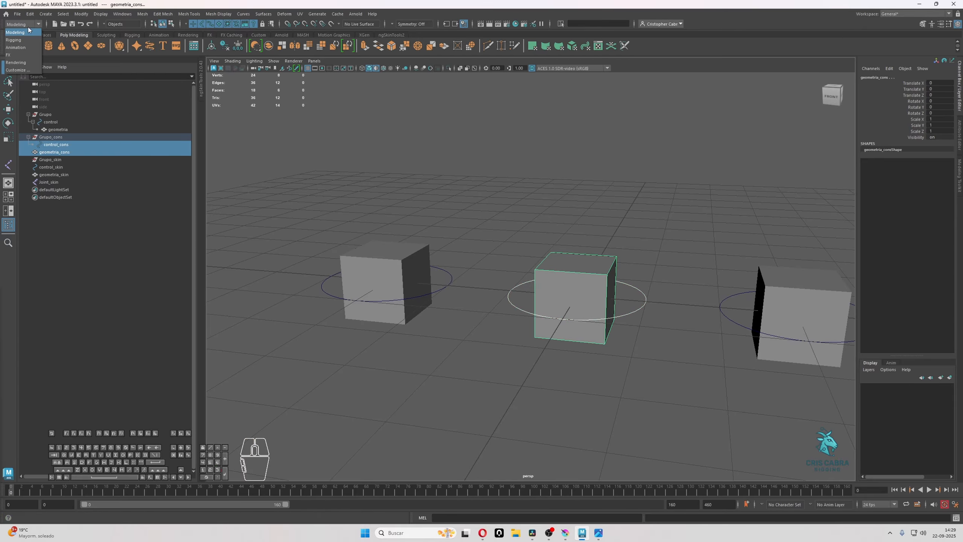
pyautogui.click(26, 39)
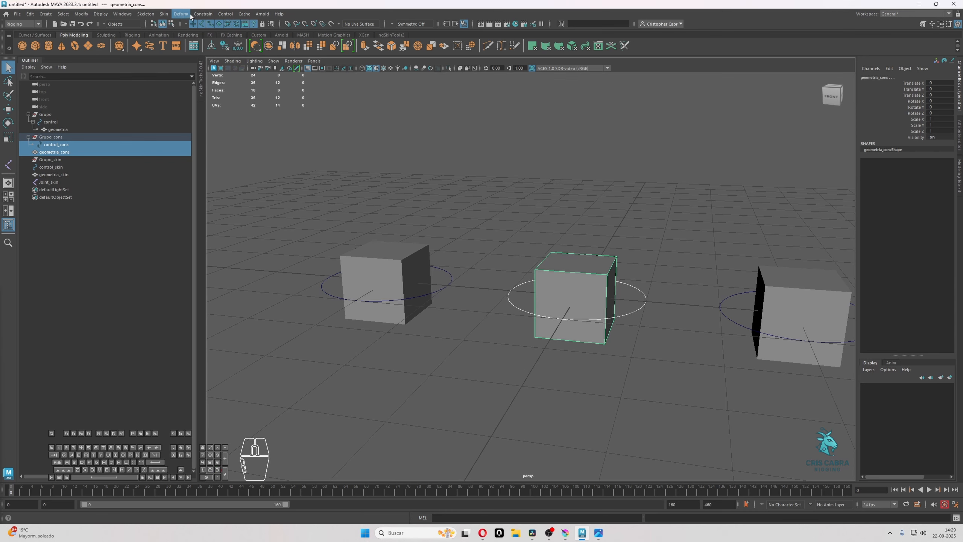
pyautogui.click(203, 14)
pyautogui.click(215, 20)
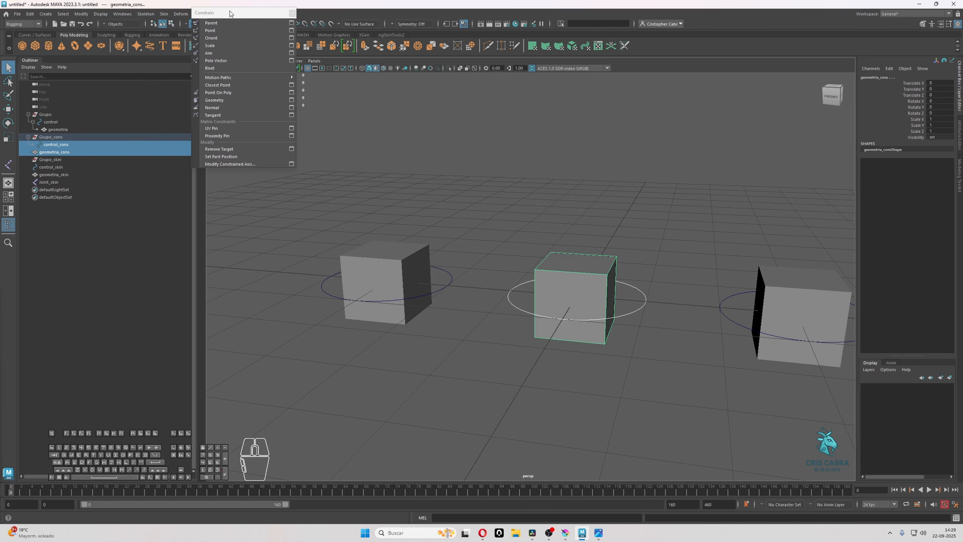
pyautogui.moveTo(229, 14); pyautogui.dragTo(257, 98)
# Step: Apply a Parent constraint from control_cons to geometria_cons with Maintain offset on, all translate and rotate axes, and weight 1
pyautogui.click(319, 109)
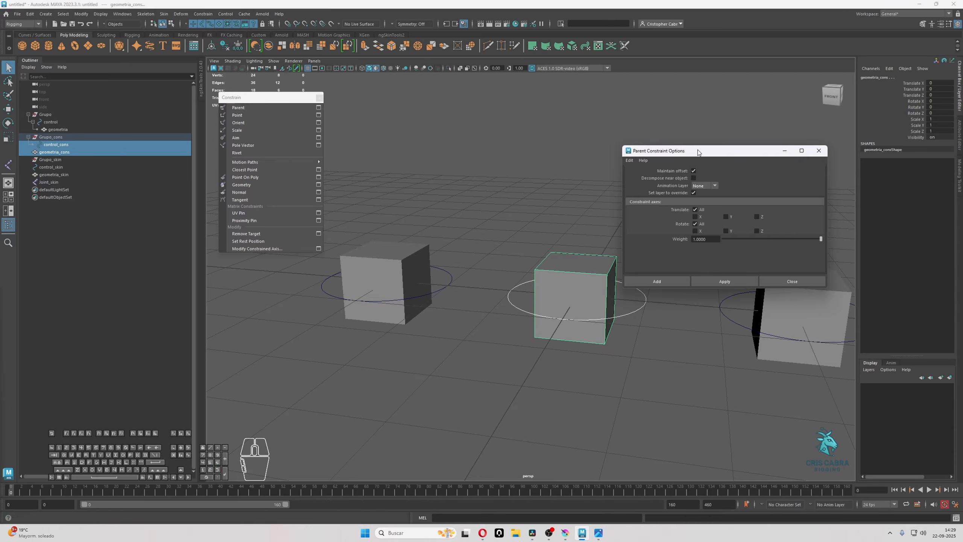
pyautogui.moveTo(697, 149); pyautogui.dragTo(436, 84)
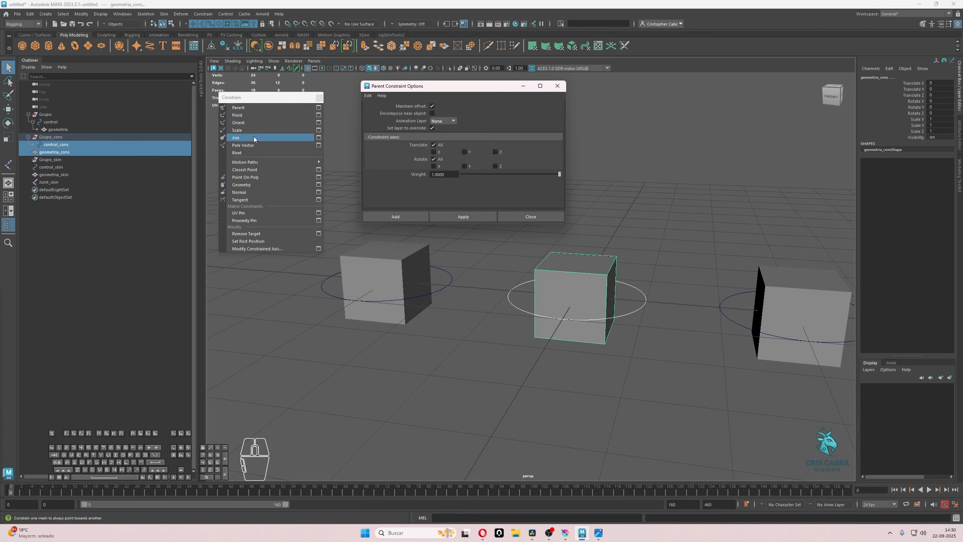
pyautogui.keyDown('alt'); pyautogui.moveTo(685, 196); pyautogui.dragTo(694, 188); pyautogui.keyUp('alt')
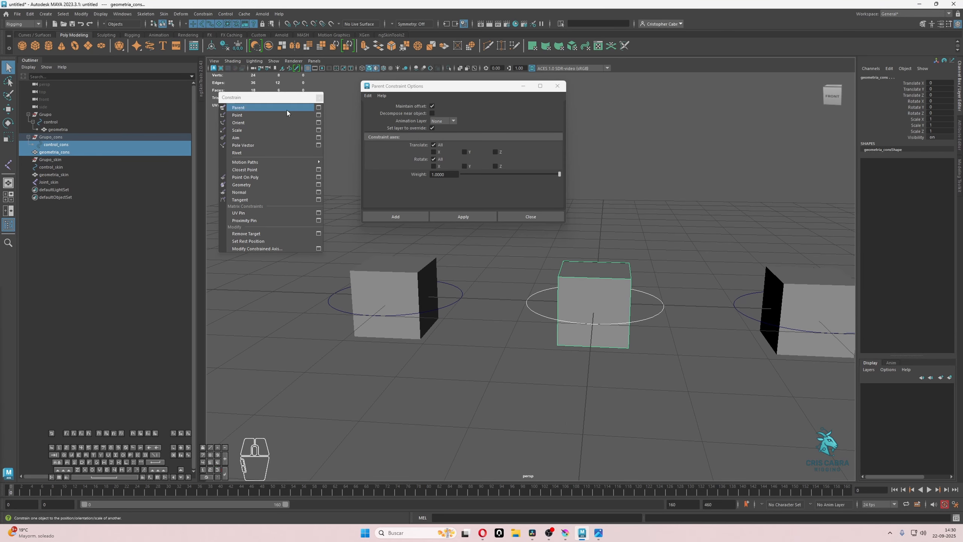
pyautogui.click(460, 217)
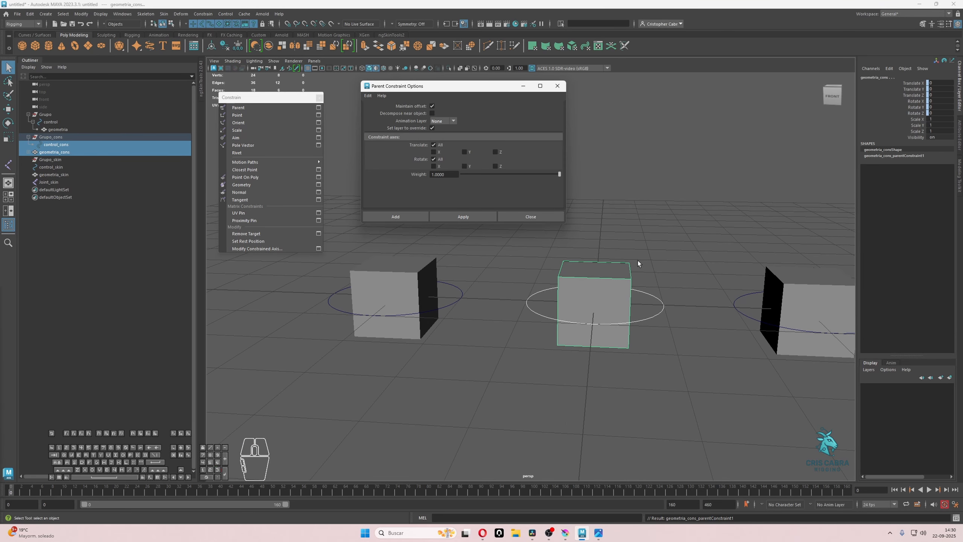
pyautogui.click(558, 88)
# Step: Test the parent constraint by moving and rotating control_cons, undoing each transformation
pyautogui.click(646, 177)
pyautogui.moveTo(648, 271); pyautogui.dragTo(662, 307)
pyautogui.press('w')
pyautogui.scroll(-3, 650, 302)
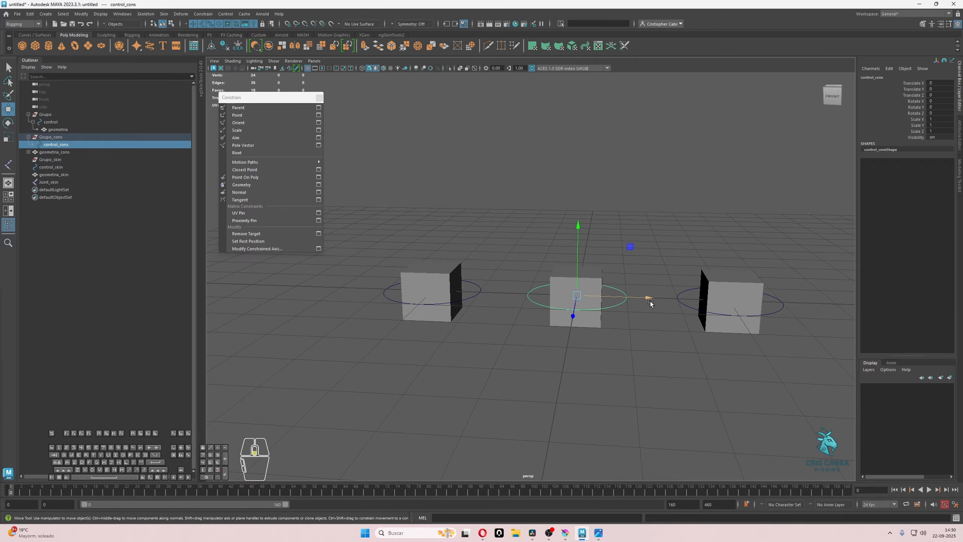
pyautogui.moveTo(585, 293); pyautogui.dragTo(662, 177)
pyautogui.hotkey('ctrl', 'z')
pyautogui.moveTo(578, 296); pyautogui.dragTo(613, 237)
pyautogui.hotkey('ctrl', 'z')
pyautogui.press('e')
pyautogui.hotkey('ctrl', 'z')
# Step: Test whether scaling control_cons affects the constrained cube, and undo the scale
pyautogui.click(61, 122)
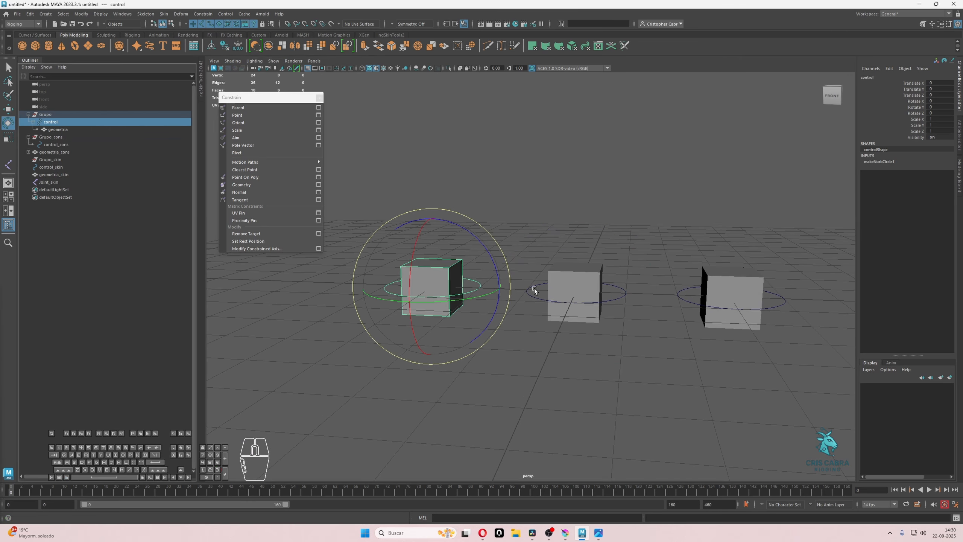
pyautogui.click(624, 290)
pyautogui.press('r')
pyautogui.moveTo(576, 291); pyautogui.dragTo(605, 291)
pyautogui.hotkey('ctrl', 'z')
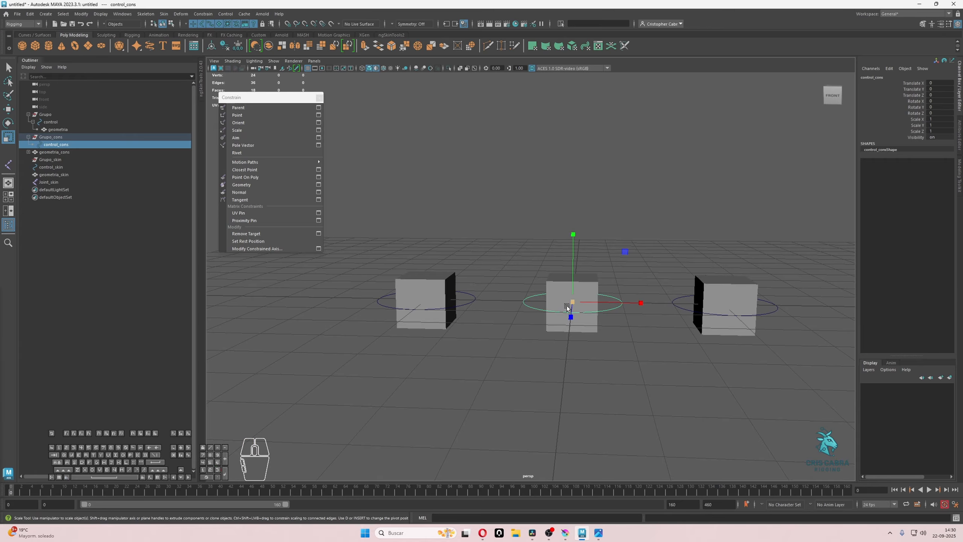
# Step: Select geometria_cons and inspect its constrained channels and parent constraint settings
pyautogui.click(59, 152)
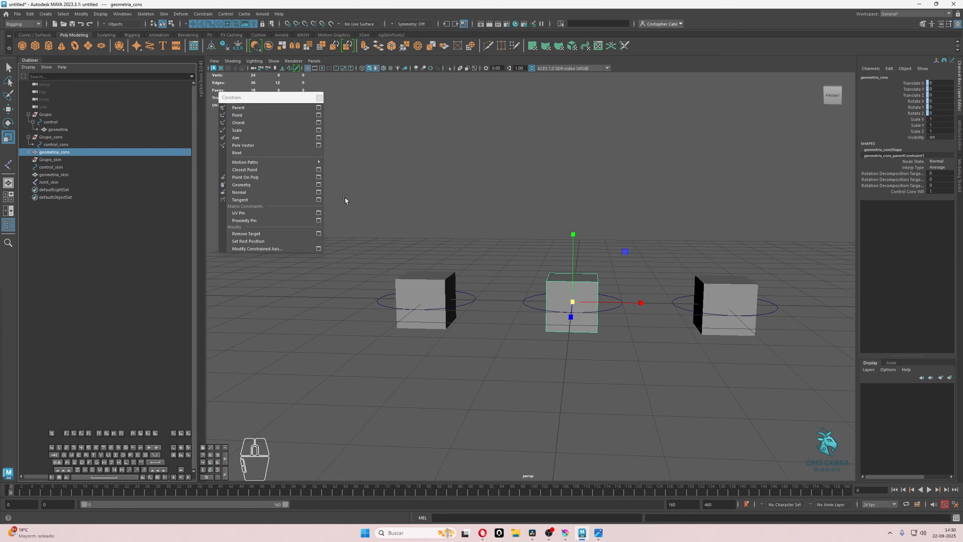
pyautogui.scroll(3, 552, 217)
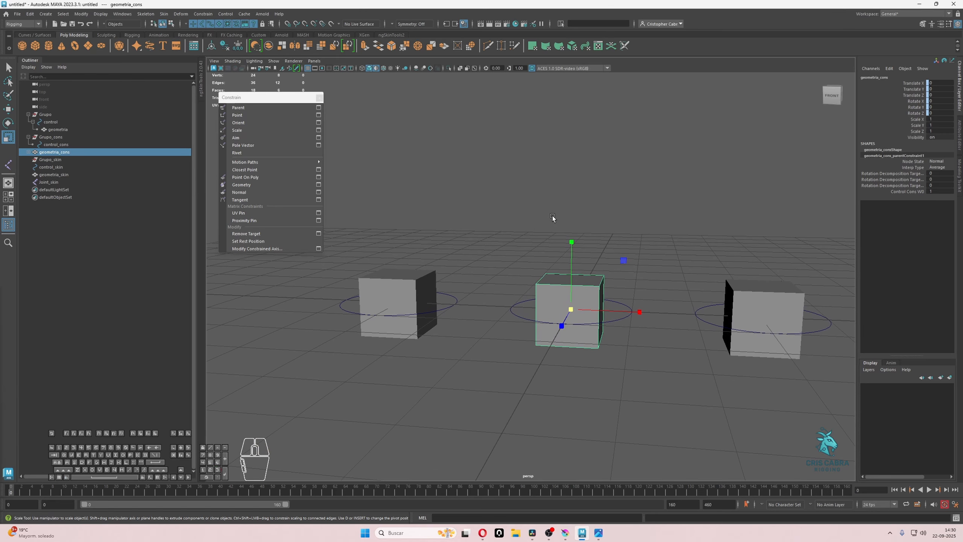
pyautogui.keyDown('alt'); pyautogui.moveTo(493, 285); pyautogui.dragTo(503, 283); pyautogui.keyUp('alt')
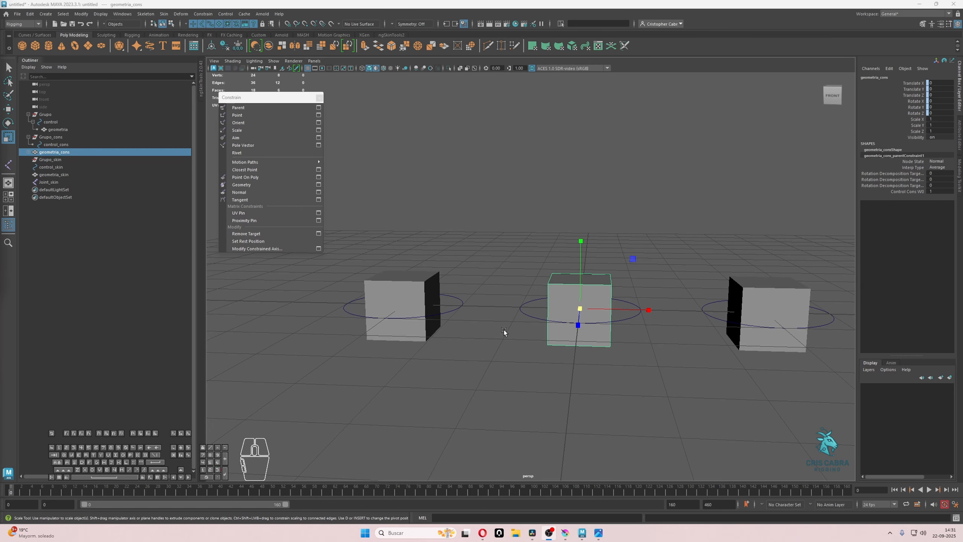
pyautogui.click(70, 157)
pyautogui.click(66, 151)
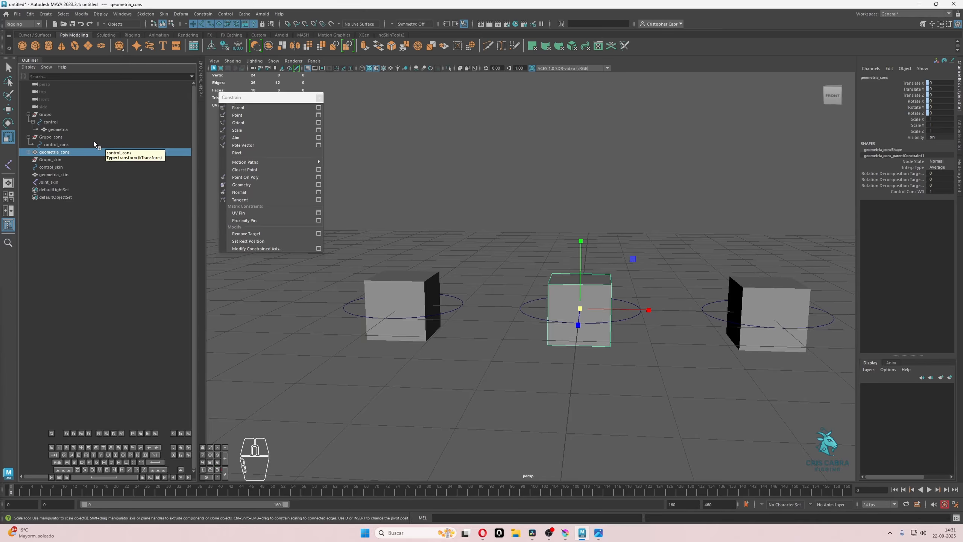
# Step: Compare the channels of control_cons and geometria_cons, and expand geometria_cons to inspect its parent constraint node
pyautogui.click(67, 144)
pyautogui.click(59, 149)
pyautogui.click(58, 145)
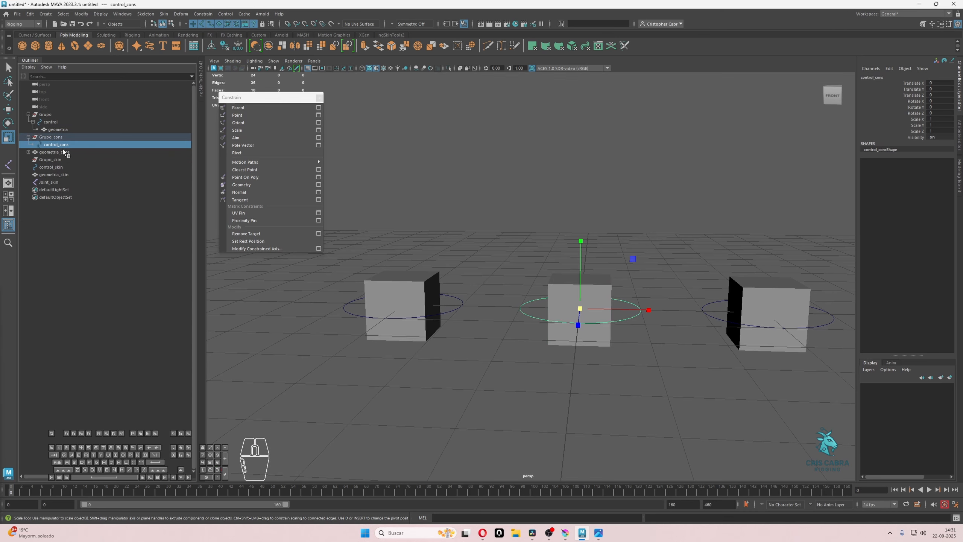
pyautogui.click(62, 151)
pyautogui.click(62, 145)
pyautogui.click(59, 152)
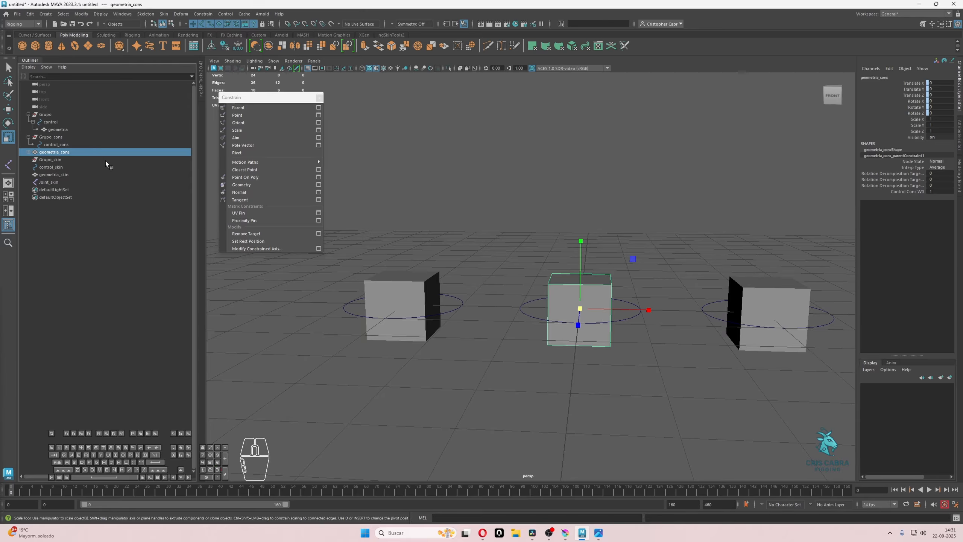
pyautogui.click(30, 152)
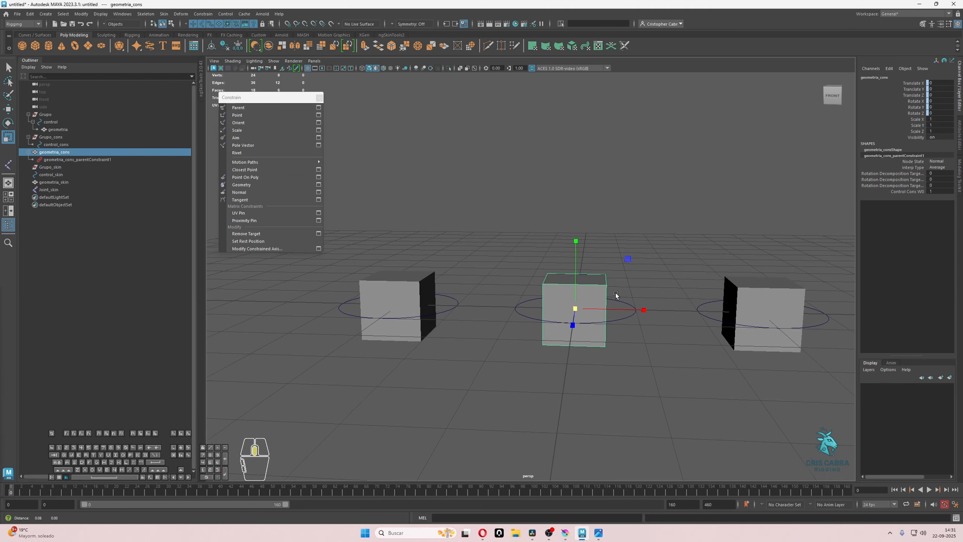
pyautogui.keyDown('alt'); pyautogui.moveTo(583, 295); pyautogui.dragTo(502, 261); pyautogui.keyUp('alt')
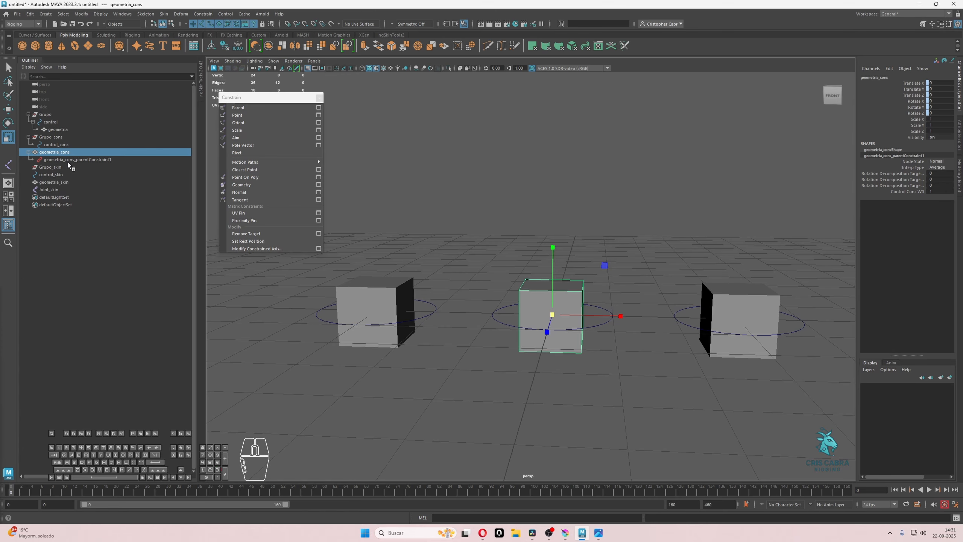
# Step: Compare the Outliner placement of geometria_cons with the hierarchy of control and its child geometria
pyautogui.click(51, 152)
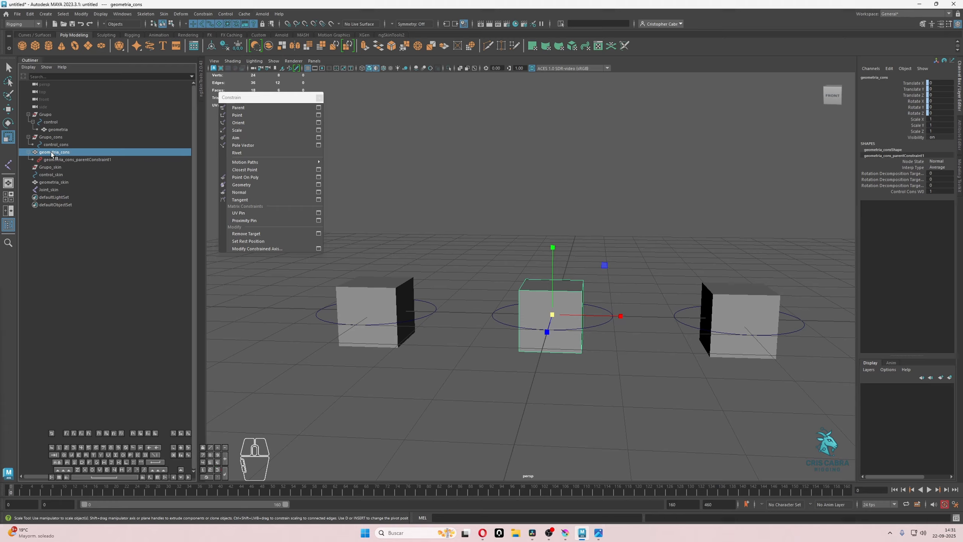
pyautogui.click(53, 129)
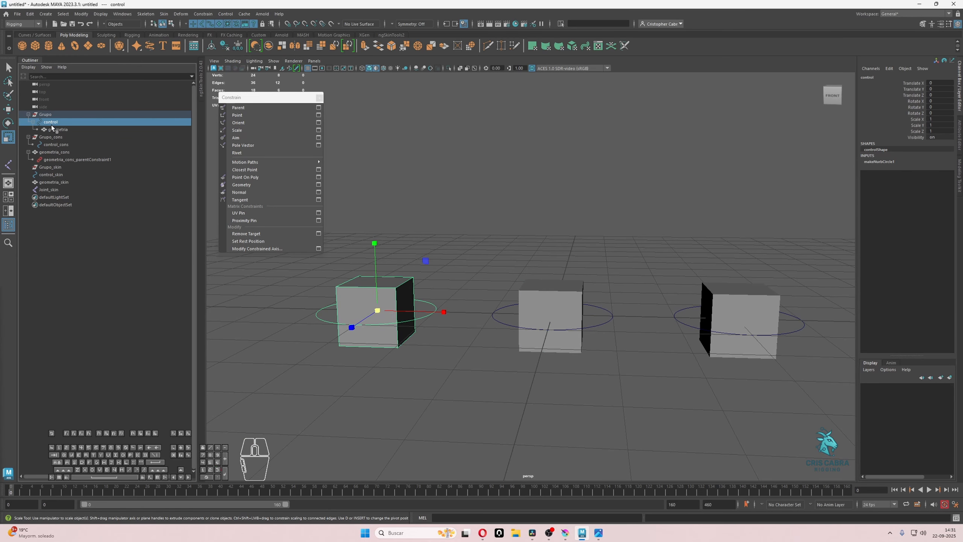
pyautogui.click(51, 121)
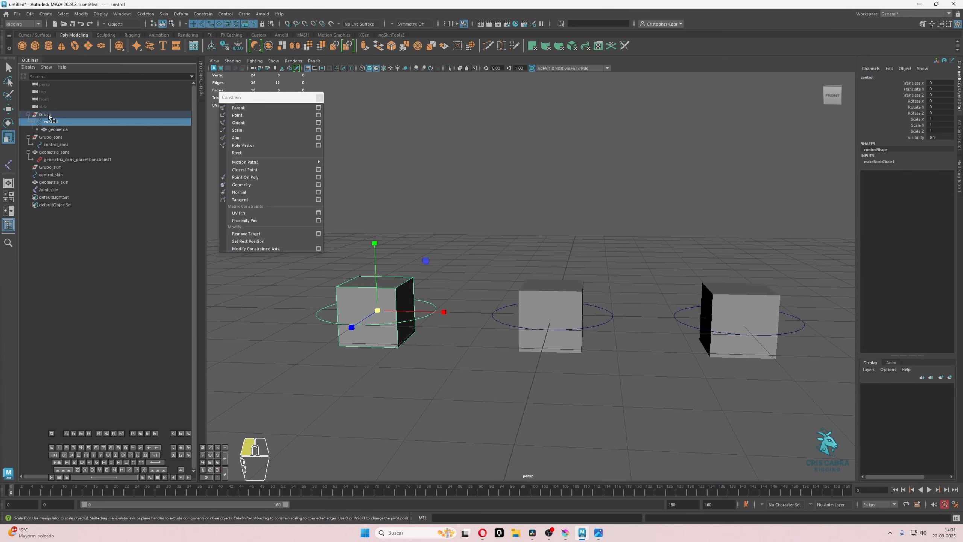
pyautogui.click(70, 130)
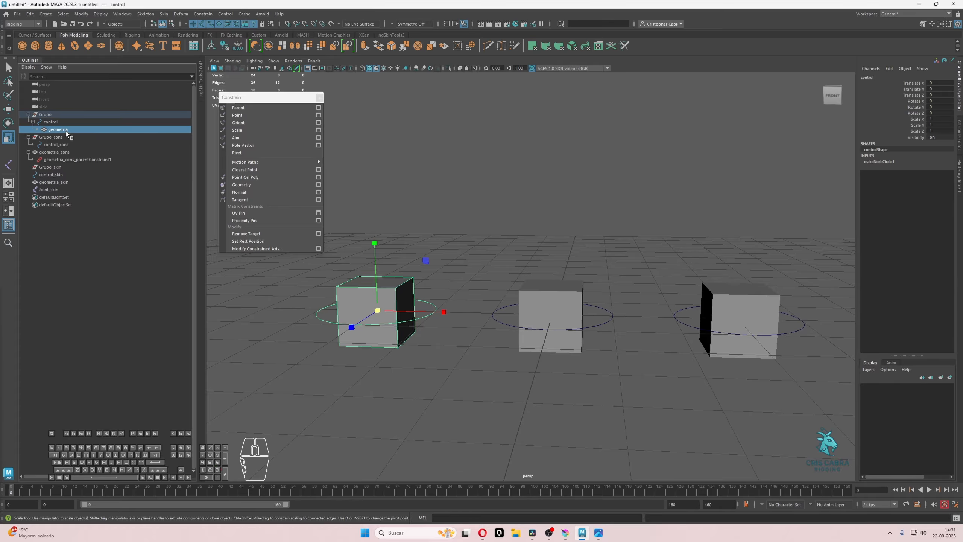
# Step: Collapse geometria_cons and Grupo_cons in the Outliner and clear the selection
pyautogui.click(44, 153)
pyautogui.click(27, 152)
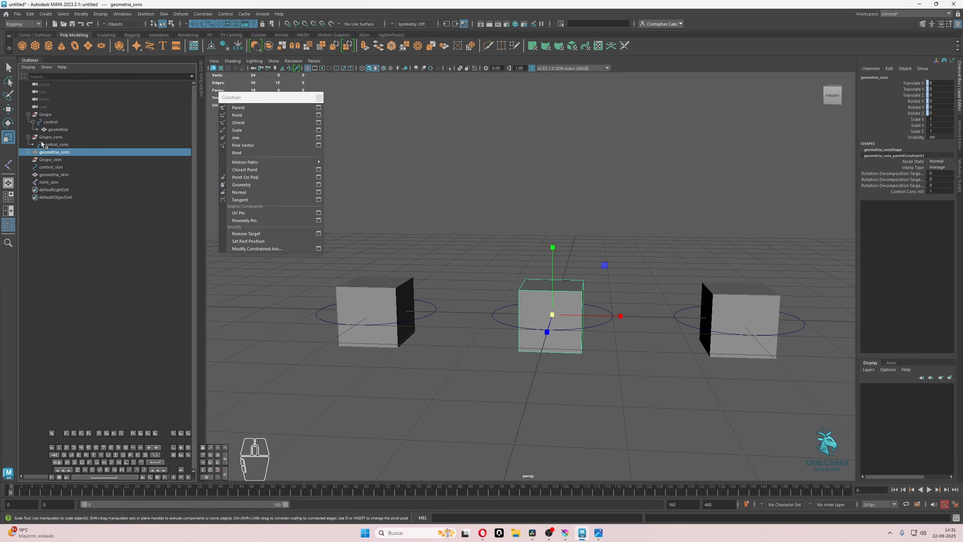
pyautogui.click(53, 145)
pyautogui.click(29, 137)
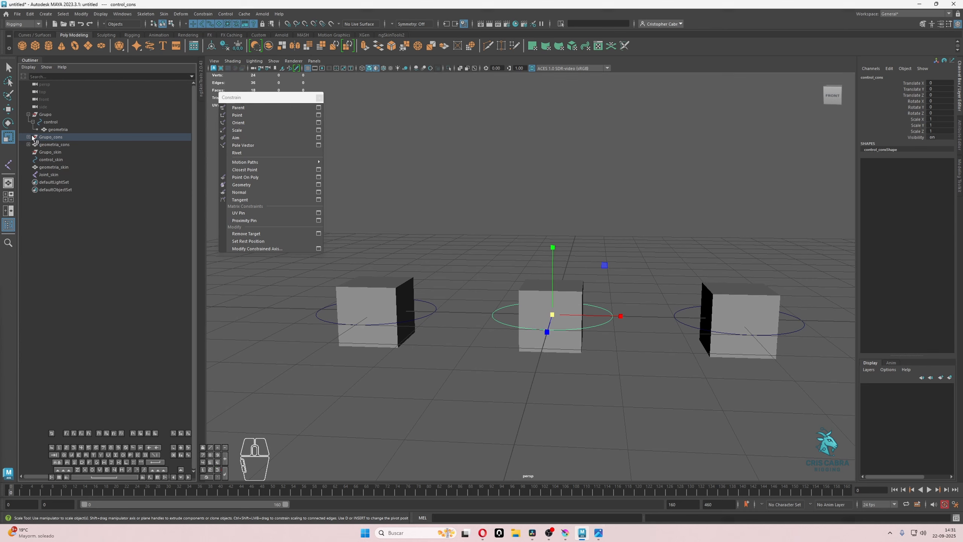
pyautogui.click(56, 145)
pyautogui.click(404, 176)
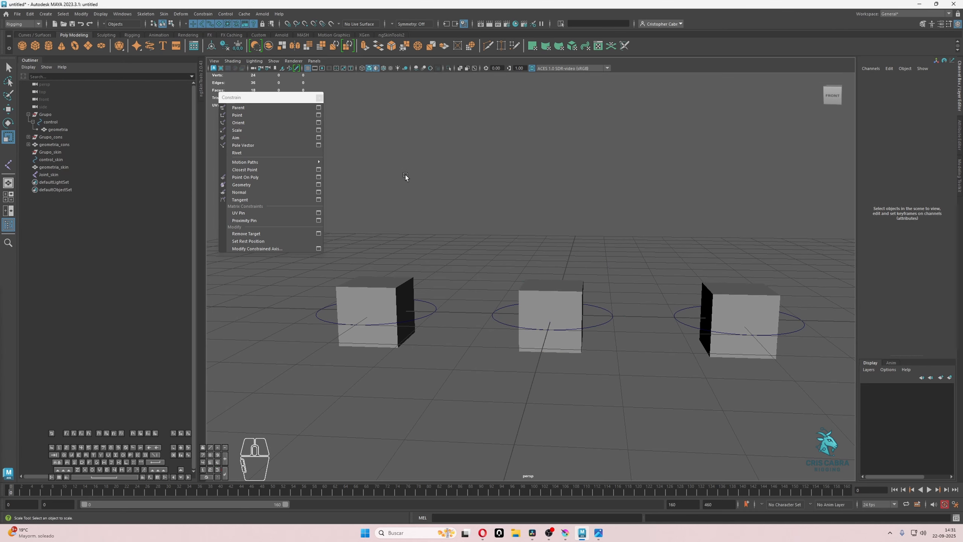
# Step: Scale control_cons uniformly to check the middle cube's response before adding a scale constraint, and undo the scale
pyautogui.click(607, 309)
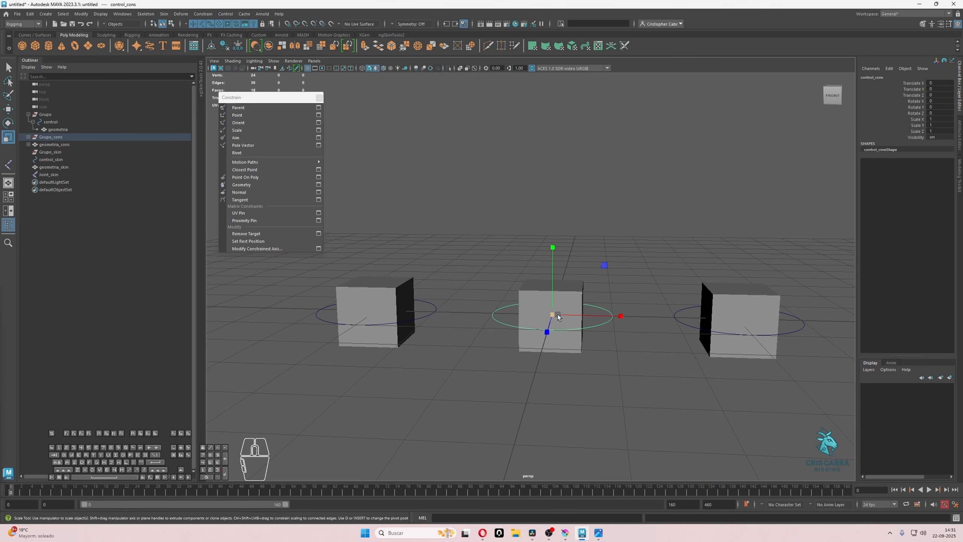
pyautogui.moveTo(552, 314); pyautogui.dragTo(632, 308)
pyautogui.hotkey('ctrl', 'z')
pyautogui.hotkey('ctrl', 'z')
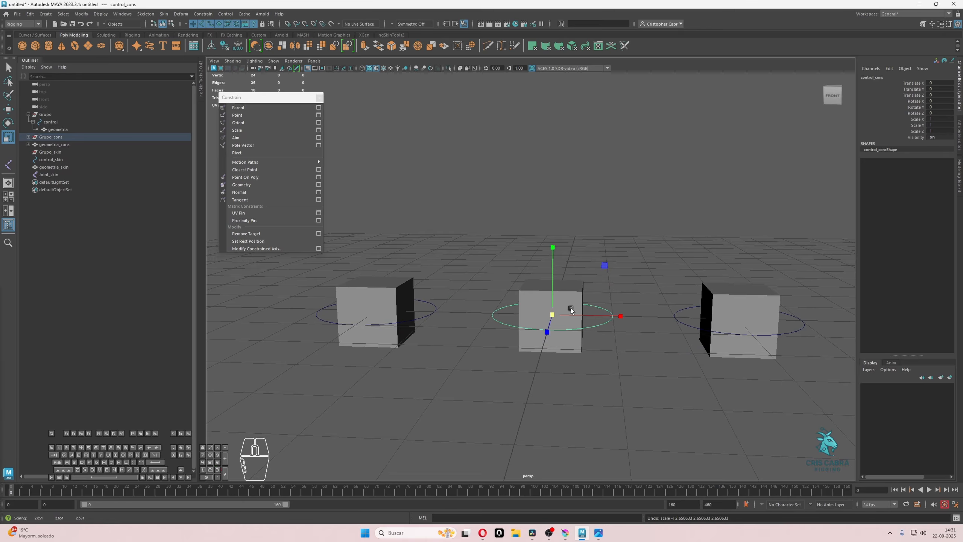
# Step: Apply a scale constraint with control_cons as the driver and geometria_cons as the driven object
pyautogui.press('q')
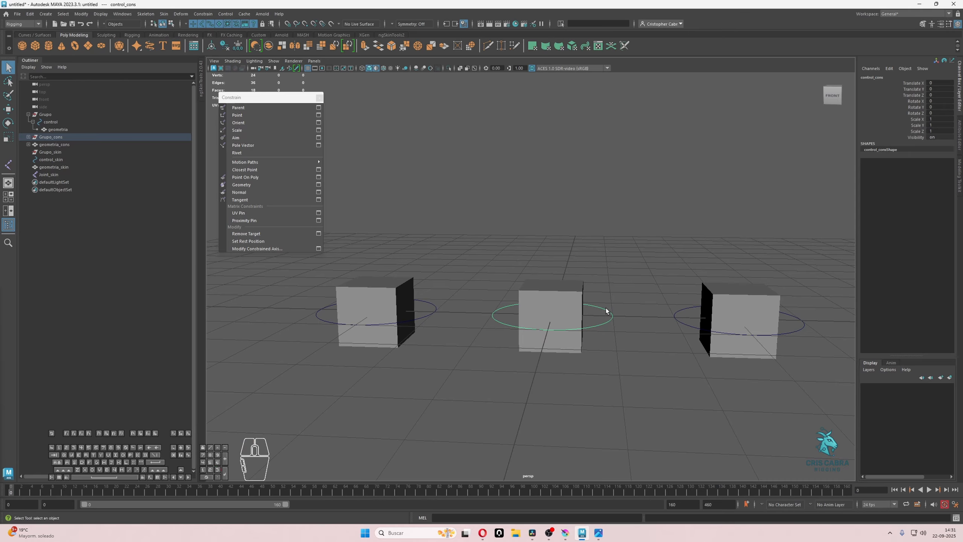
pyautogui.click(598, 320)
pyautogui.keyDown('shift'); pyautogui.click(574, 290); pyautogui.keyUp('shift')
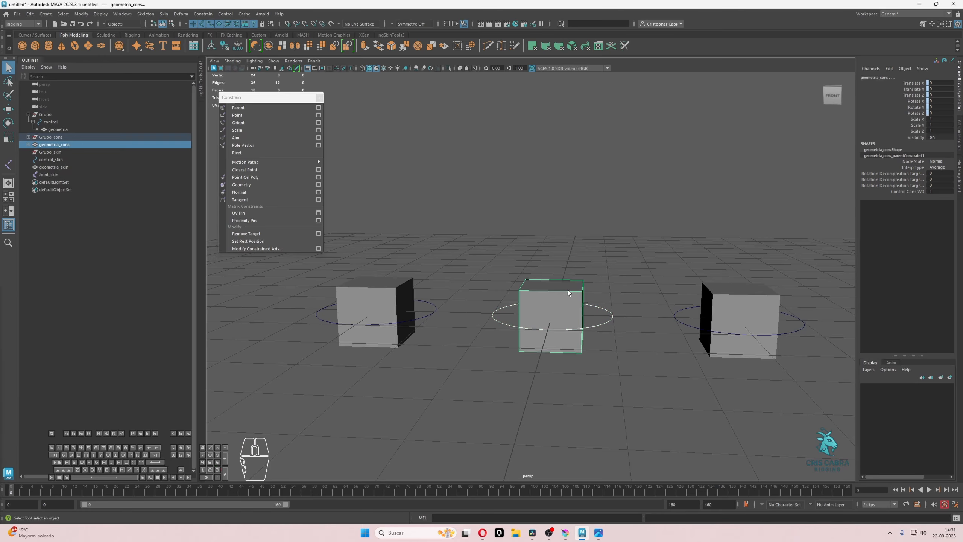
pyautogui.click(256, 130)
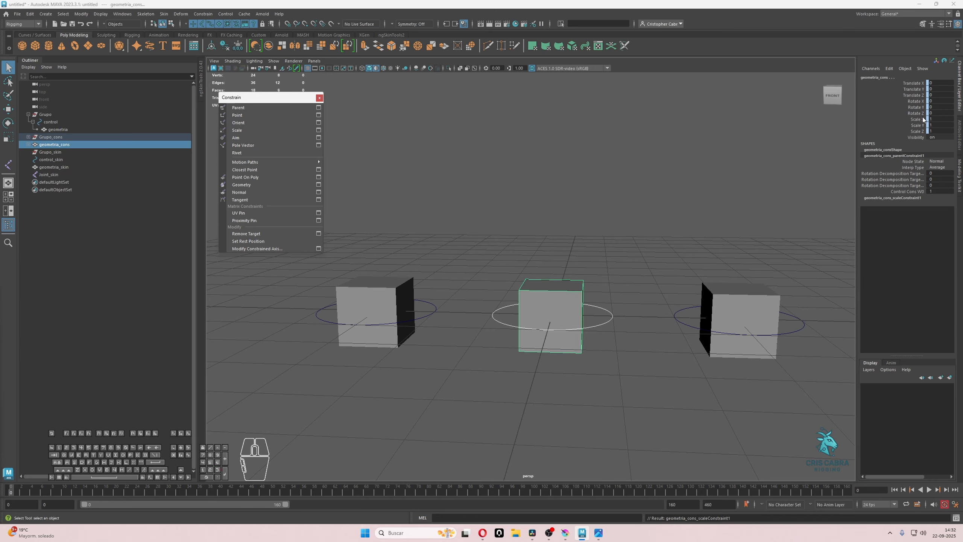
# Step: Test the combined parent and scale constraints by scaling and moving control_cons, undoing each transformation
pyautogui.click(754, 256)
pyautogui.click(591, 321)
pyautogui.press('e')
pyautogui.press('r')
pyautogui.moveTo(552, 314); pyautogui.dragTo(624, 295)
pyautogui.hotkey('ctrl', 'z')
pyautogui.press('w')
pyautogui.moveTo(552, 314); pyautogui.dragTo(603, 263)
pyautogui.hotkey('ctrl', 'z')
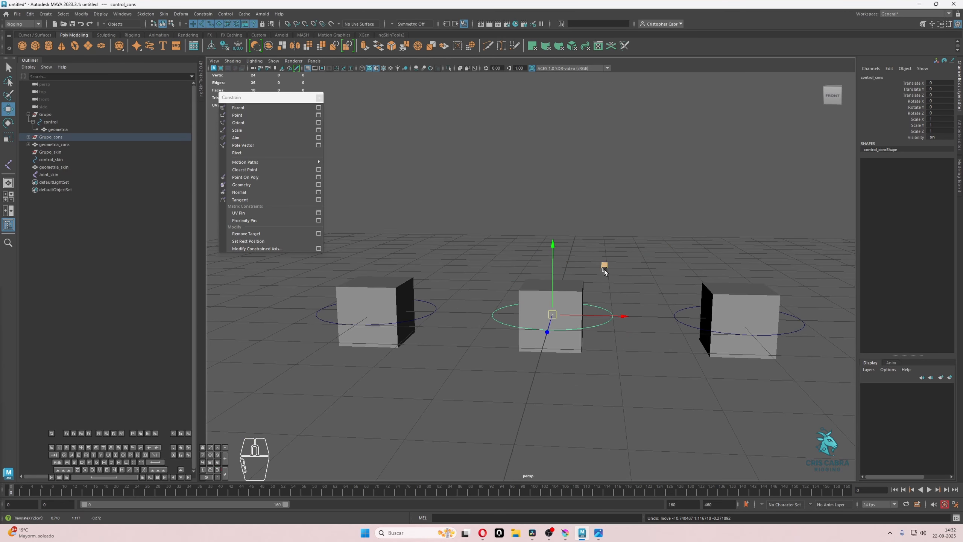
pyautogui.press('e')
pyautogui.press('r')
pyautogui.moveTo(552, 314); pyautogui.dragTo(683, 290)
pyautogui.hotkey('ctrl', 'z')
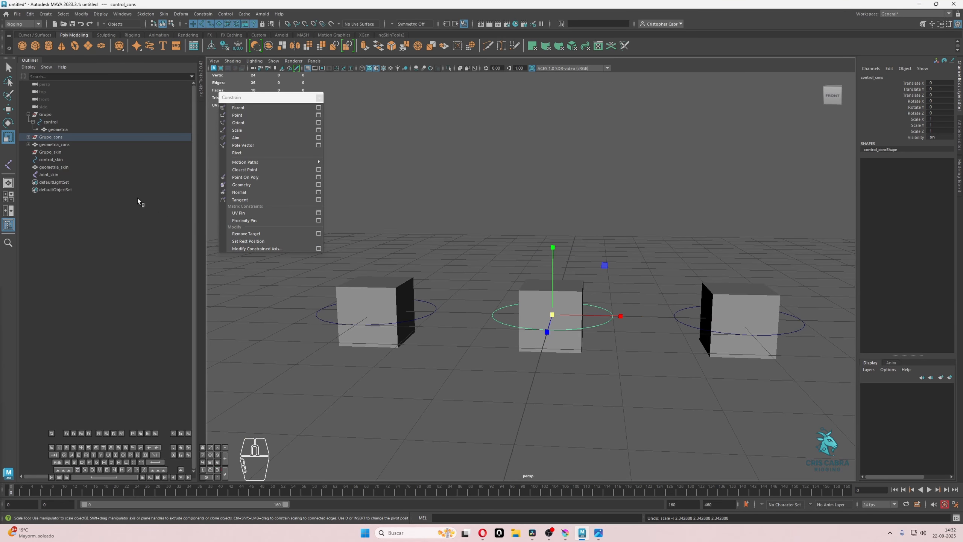
# Step: Inspect the parent and scale constraint nodes under geometria_cons, then collapse it and clear the selection
pyautogui.click(29, 144)
pyautogui.click(53, 144)
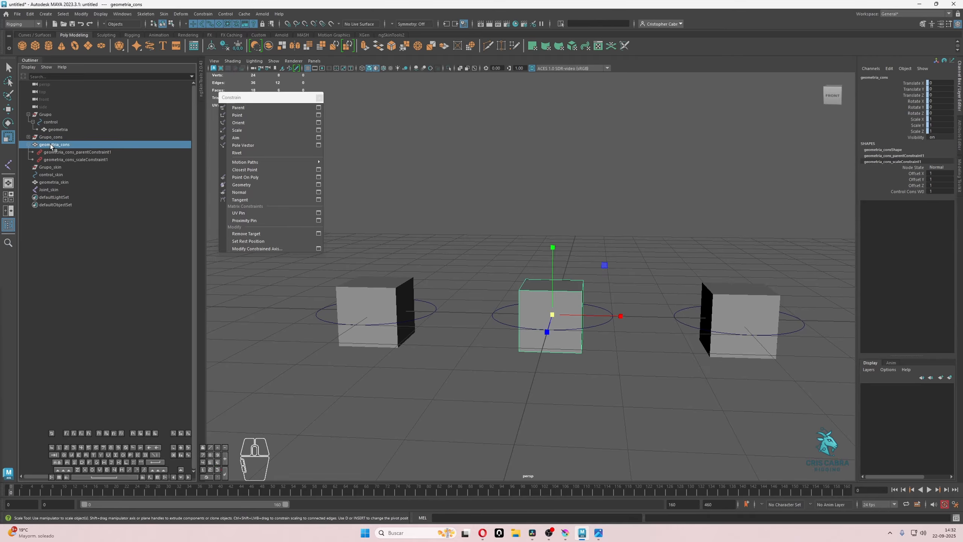
pyautogui.click(68, 152)
pyautogui.click(75, 160)
pyautogui.click(77, 153)
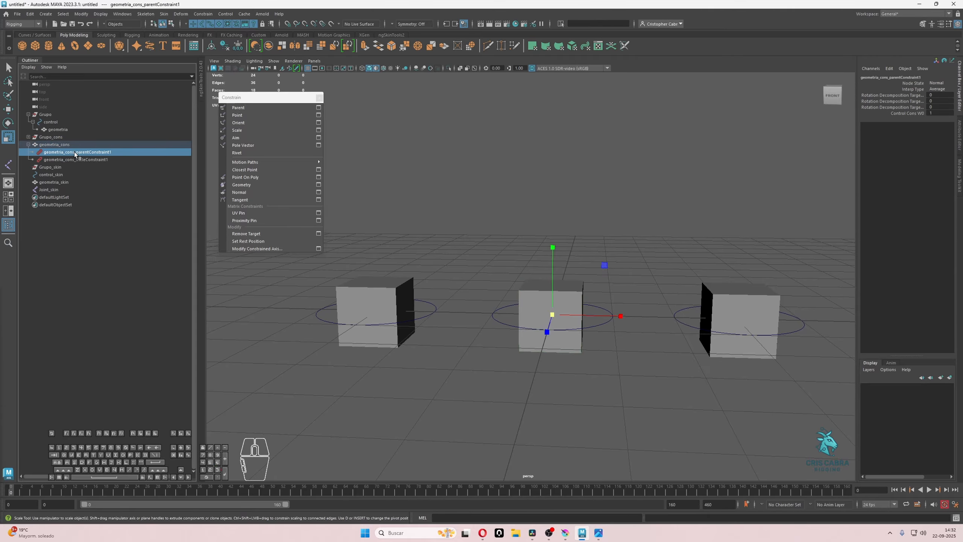
pyautogui.click(78, 159)
pyautogui.click(78, 153)
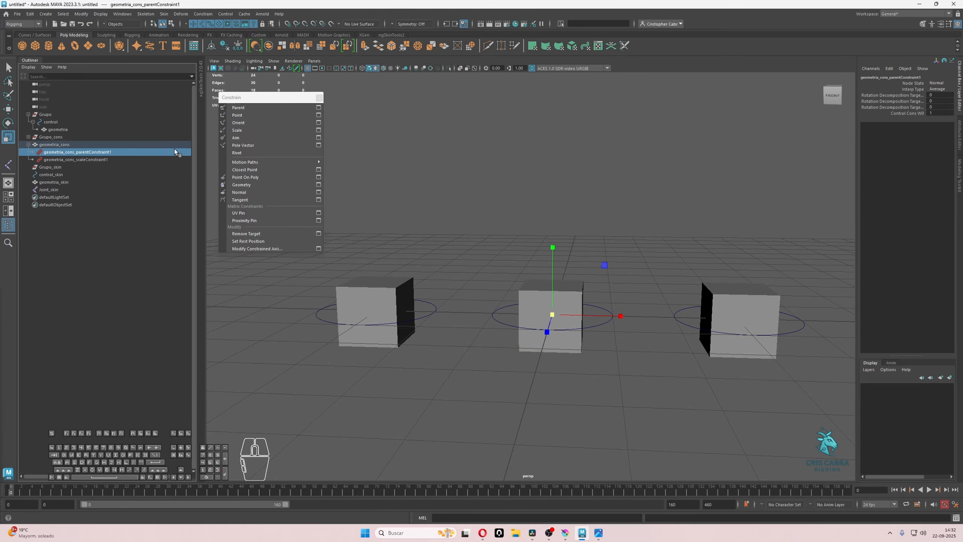
pyautogui.click(118, 160)
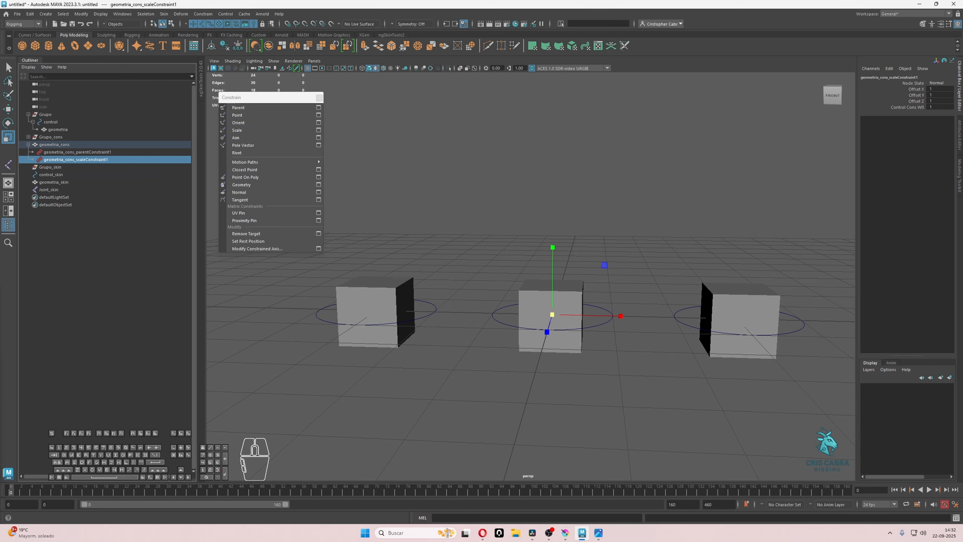
pyautogui.click(29, 144)
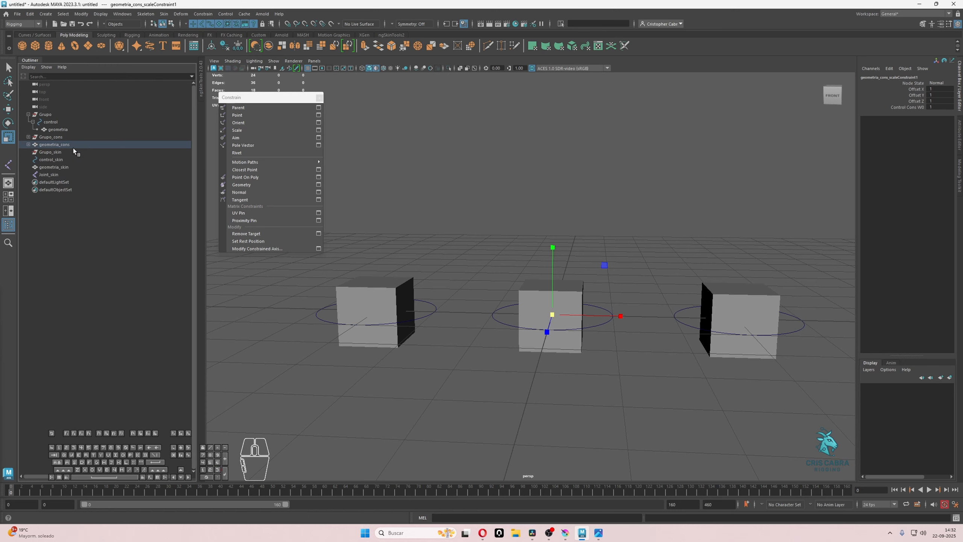
pyautogui.click(695, 235)
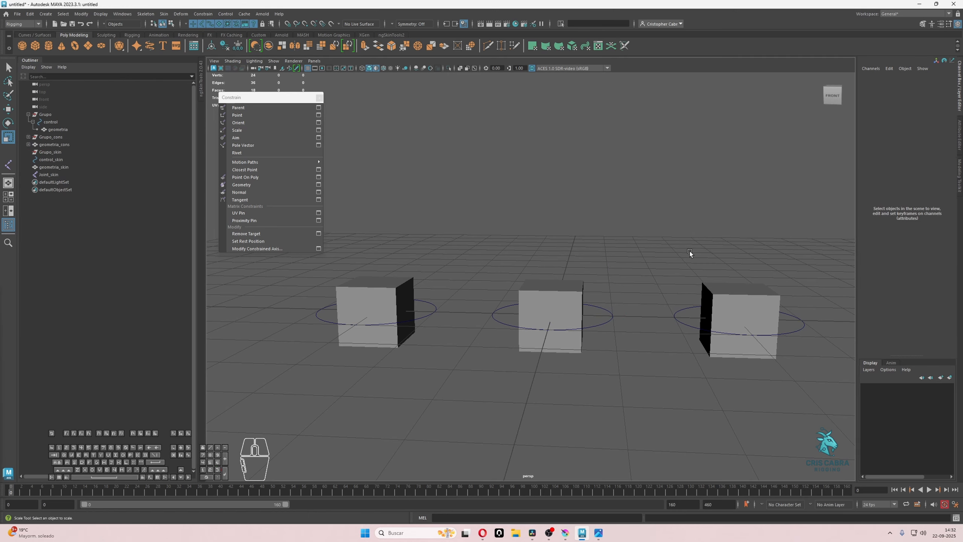
# Step: Turn on X-Ray Joints display in the viewport for the skin cube setup
pyautogui.keyDown('alt'); pyautogui.moveTo(725, 285); pyautogui.dragTo(631, 289); pyautogui.keyUp('alt')
pyautogui.keyDown('alt'); pyautogui.moveTo(631, 287); pyautogui.dragTo(621, 286, button='right'); pyautogui.keyUp('alt')
pyautogui.keyDown('alt'); pyautogui.moveTo(622, 264); pyautogui.dragTo(614, 262); pyautogui.keyUp('alt')
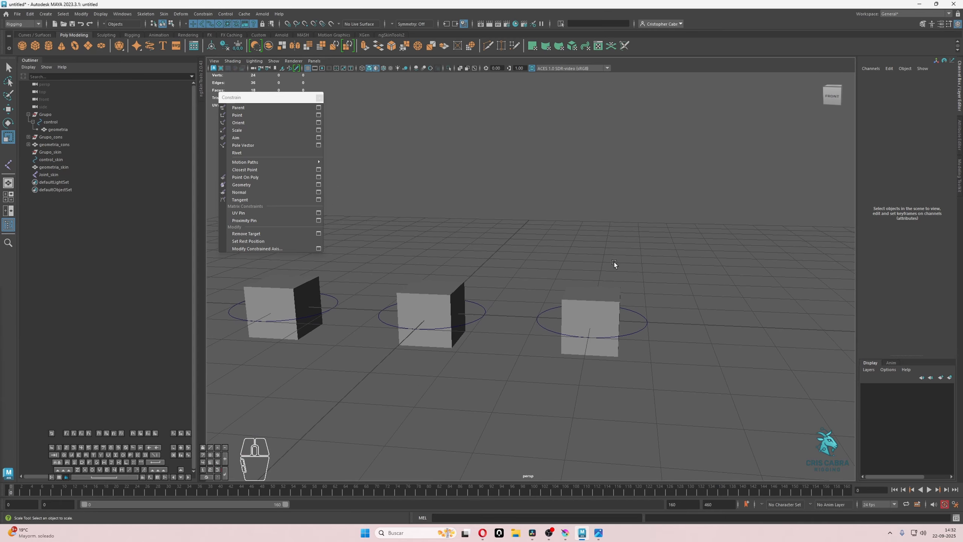
pyautogui.click(613, 285)
pyautogui.click(474, 69)
pyautogui.keyDown('alt'); pyautogui.moveTo(603, 225); pyautogui.dragTo(642, 303, button='right'); pyautogui.keyUp('alt')
# Step: Parent control_skin under Grupo_skin and expand the group in the Outliner
pyautogui.click(641, 318)
pyautogui.keyDown('alt'); pyautogui.moveTo(641, 318); pyautogui.dragTo(630, 315); pyautogui.keyUp('alt')
pyautogui.press('q')
pyautogui.moveTo(653, 271); pyautogui.dragTo(665, 311)
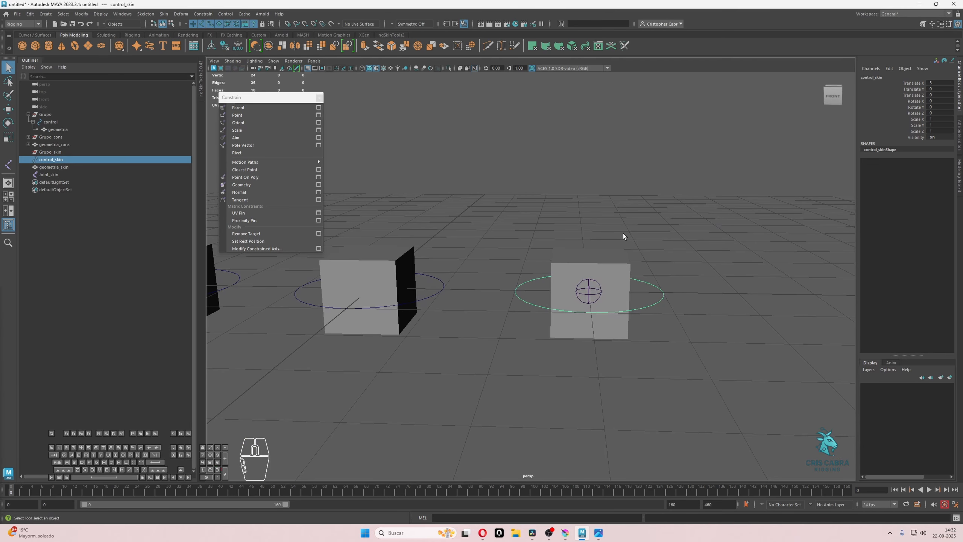
pyautogui.keyDown('alt'); pyautogui.moveTo(639, 257); pyautogui.dragTo(643, 281); pyautogui.keyUp('alt')
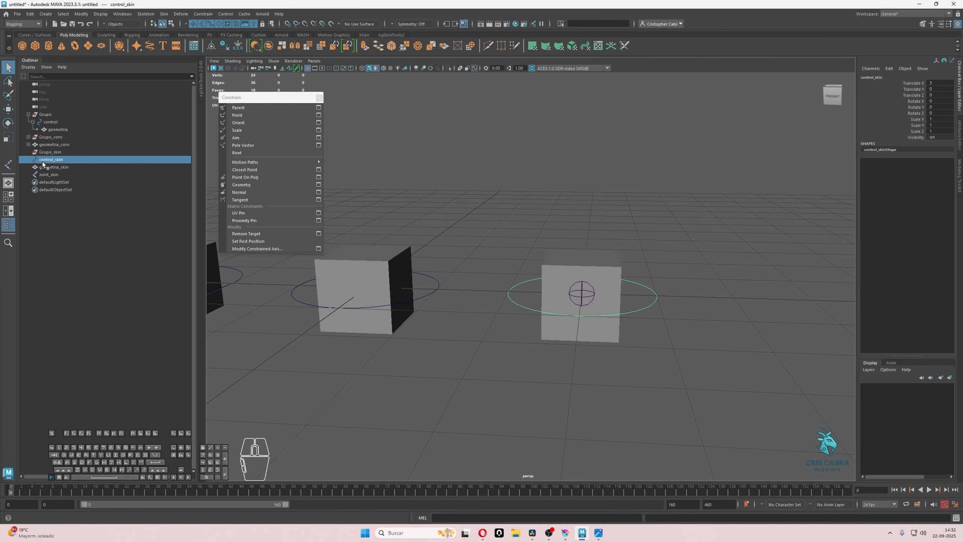
pyautogui.keyDown('ctrl'); pyautogui.click(60, 150); pyautogui.keyUp('ctrl')
pyautogui.press('p')
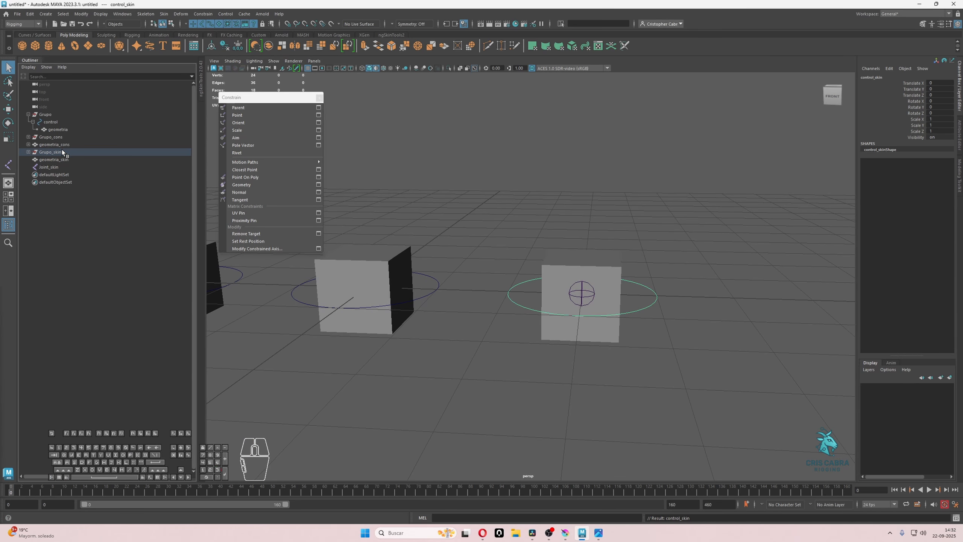
pyautogui.click(62, 150)
pyautogui.click(28, 152)
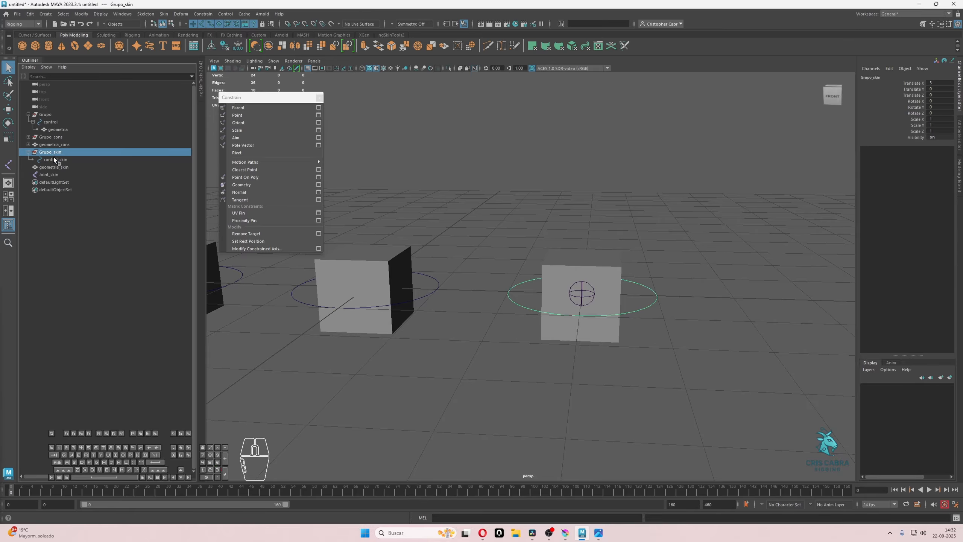
# Step: Apply parent and scale constraints from control_skin to Joint_skin
pyautogui.click(55, 160)
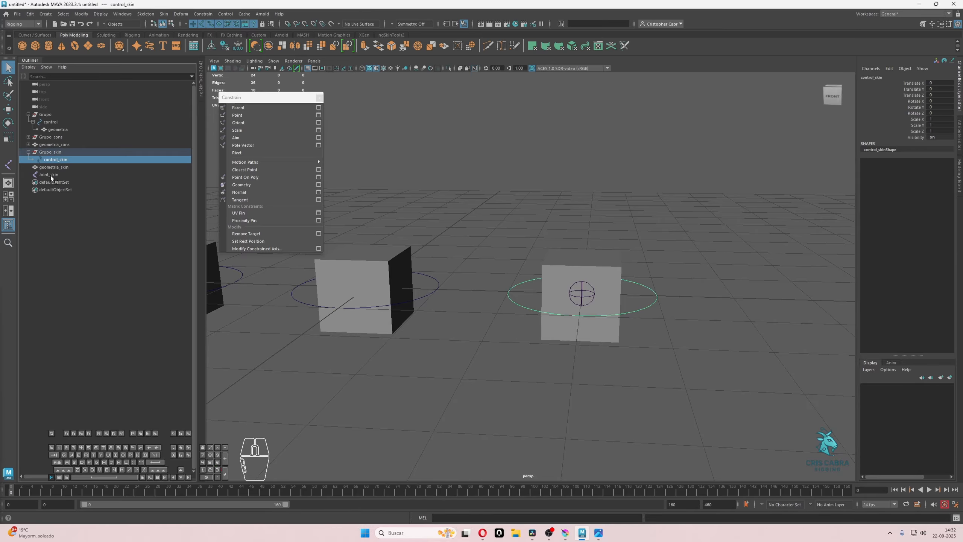
pyautogui.keyDown('ctrl'); pyautogui.click(51, 175); pyautogui.keyUp('ctrl')
pyautogui.click(251, 107)
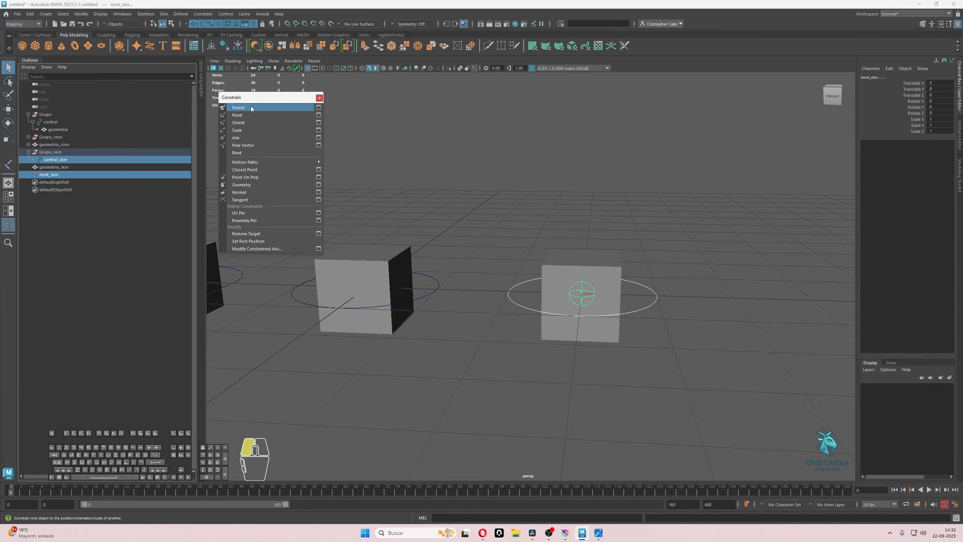
pyautogui.click(238, 131)
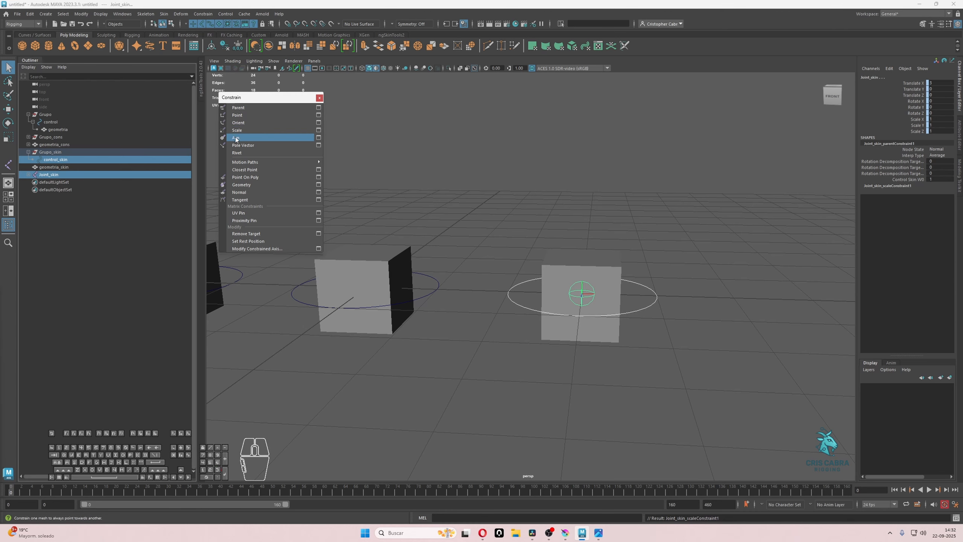
# Step: Test the joint's constraints by moving control_skin away from its cube, and undo the move
pyautogui.click(658, 286)
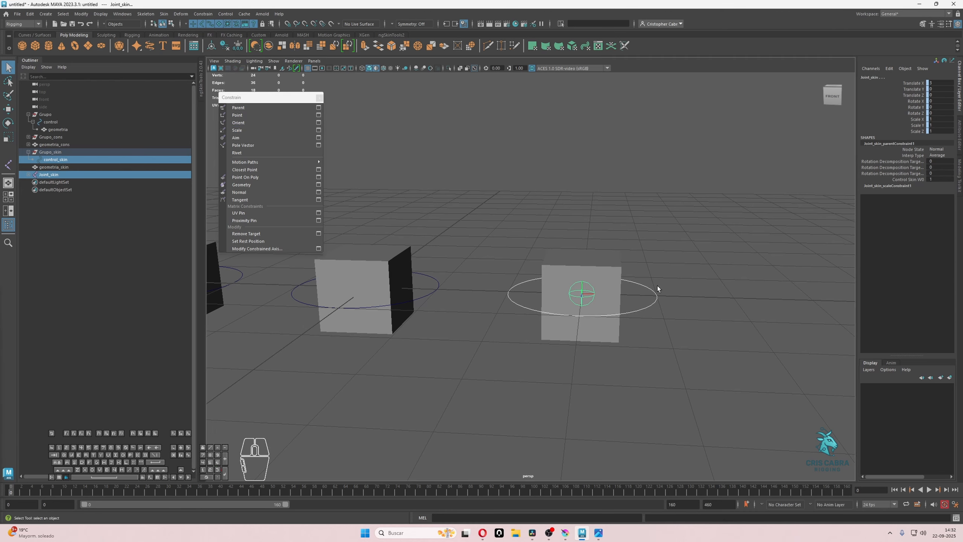
pyautogui.press('w')
pyautogui.moveTo(576, 294); pyautogui.dragTo(641, 240)
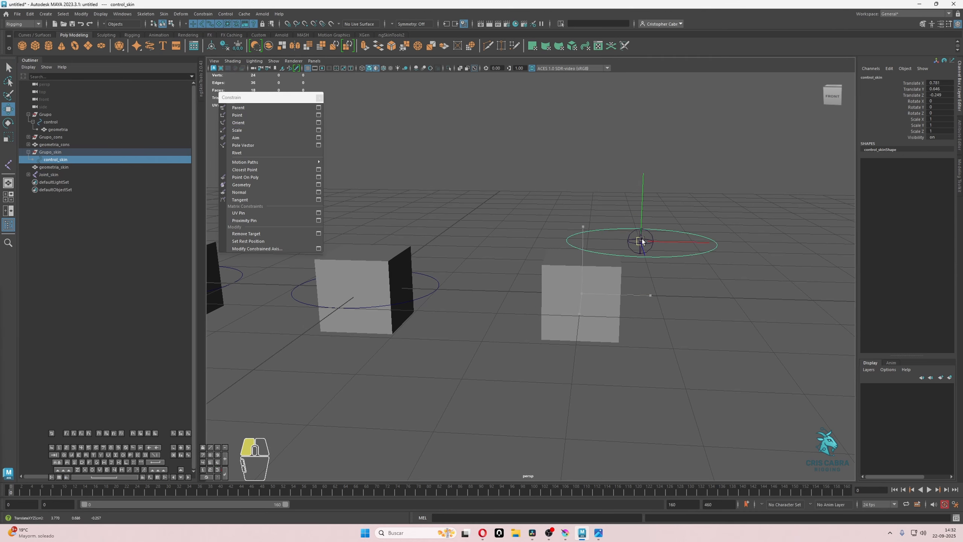
pyautogui.hotkey('ctrl', 'z')
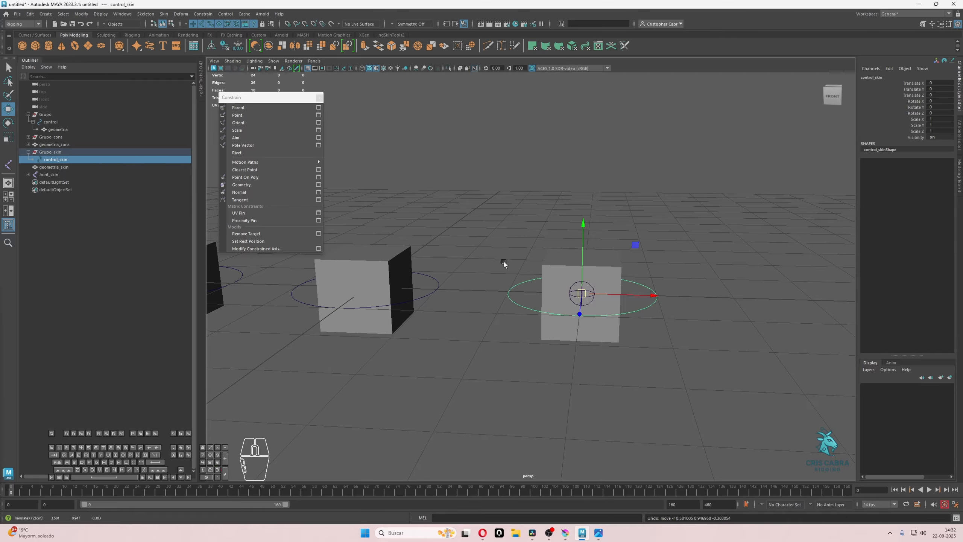
# Step: Bind geometria_skin to Joint_skin with Bind Skin
pyautogui.click(591, 286)
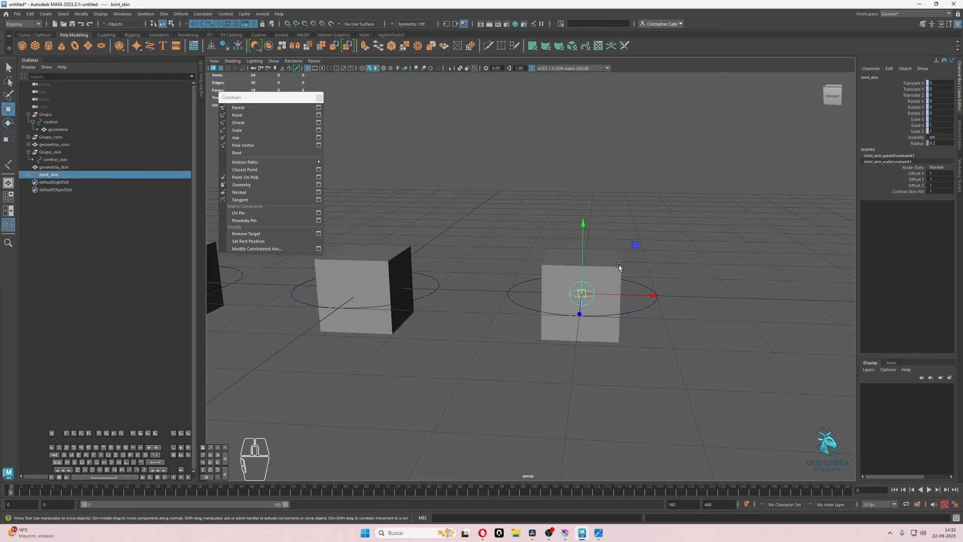
pyautogui.press('q')
pyautogui.keyDown('shift'); pyautogui.click(610, 266); pyautogui.keyUp('shift')
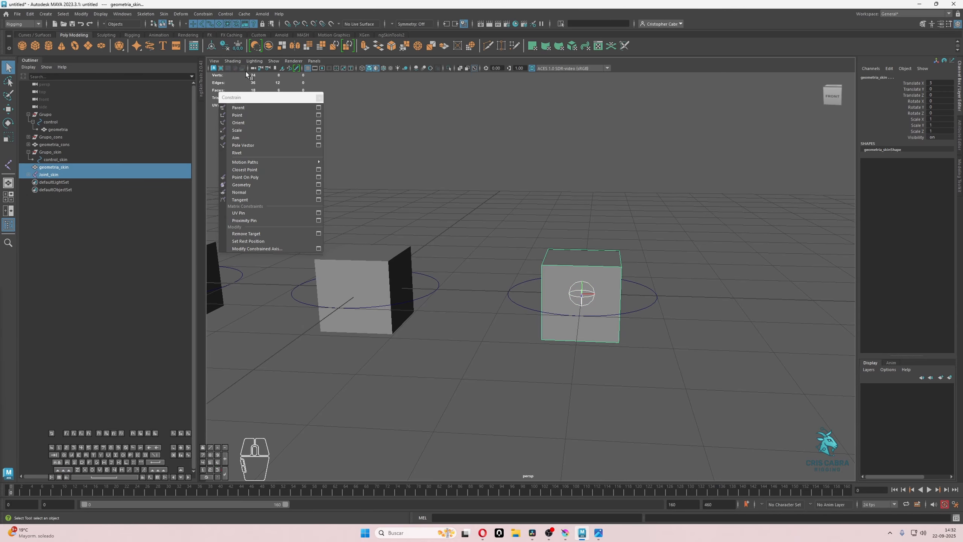
pyautogui.click(163, 15)
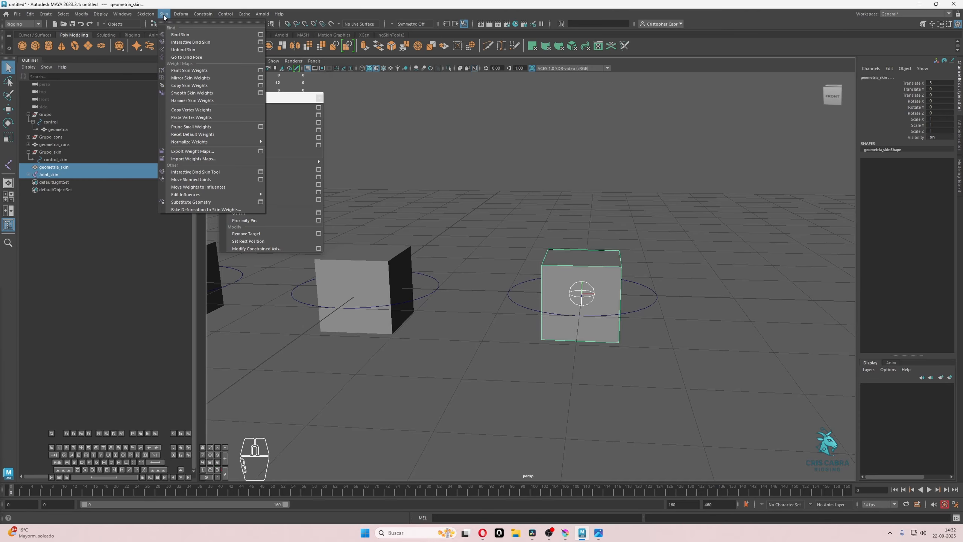
pyautogui.click(175, 35)
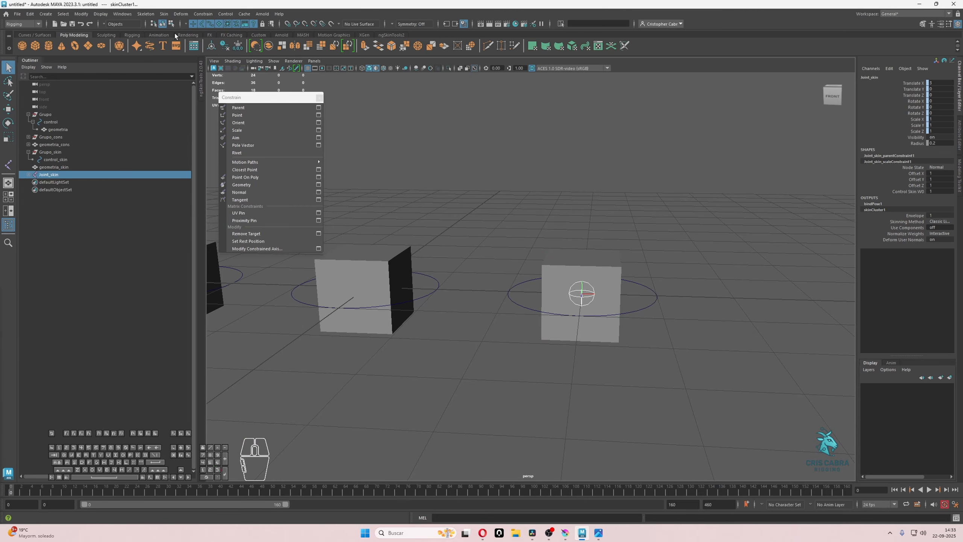
# Step: Test the skinned cube by moving control_skin, undo the move, and inspect geometria_skin's translate, rotate and scale channels
pyautogui.click(650, 311)
pyautogui.press('w')
pyautogui.moveTo(583, 292); pyautogui.dragTo(517, 264)
pyautogui.hotkey('ctrl', 'z')
pyautogui.click(621, 265)
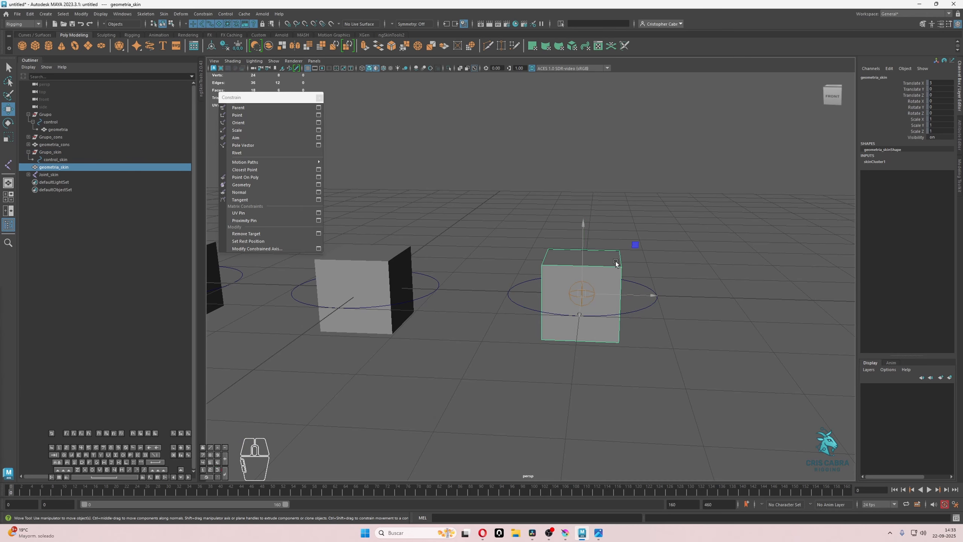
pyautogui.moveTo(916, 83); pyautogui.dragTo(926, 135)
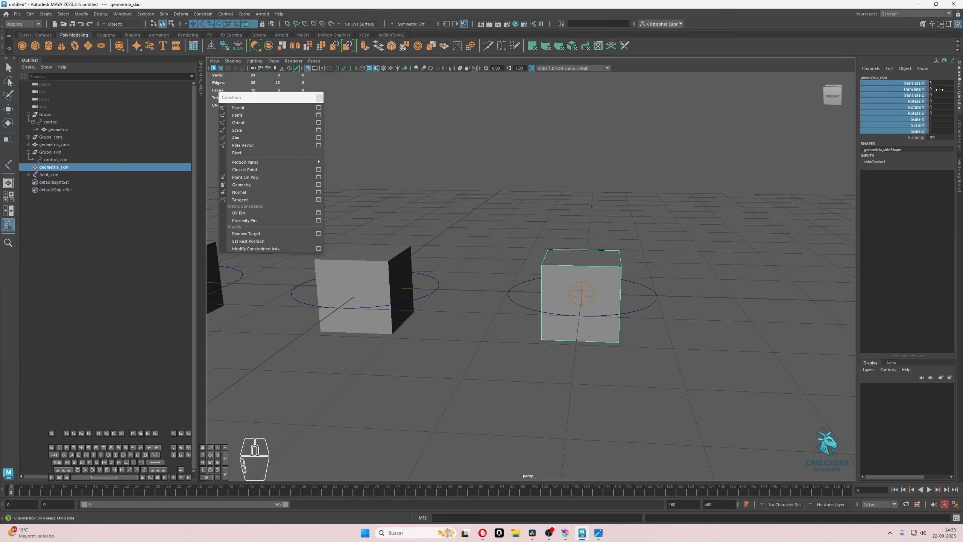
# Step: Test scaling and rotating the skinned cube through control_skin, undoing each transformation
pyautogui.click(659, 305)
pyautogui.click(659, 303)
pyautogui.press('e')
pyautogui.press('r')
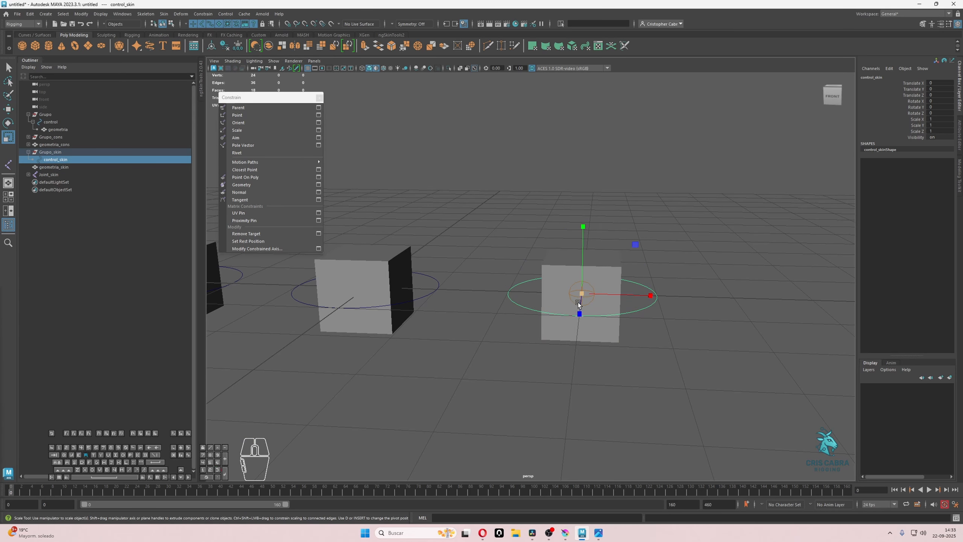
pyautogui.moveTo(582, 294); pyautogui.dragTo(725, 308)
pyautogui.hotkey('ctrl', 'z')
pyautogui.press('e')
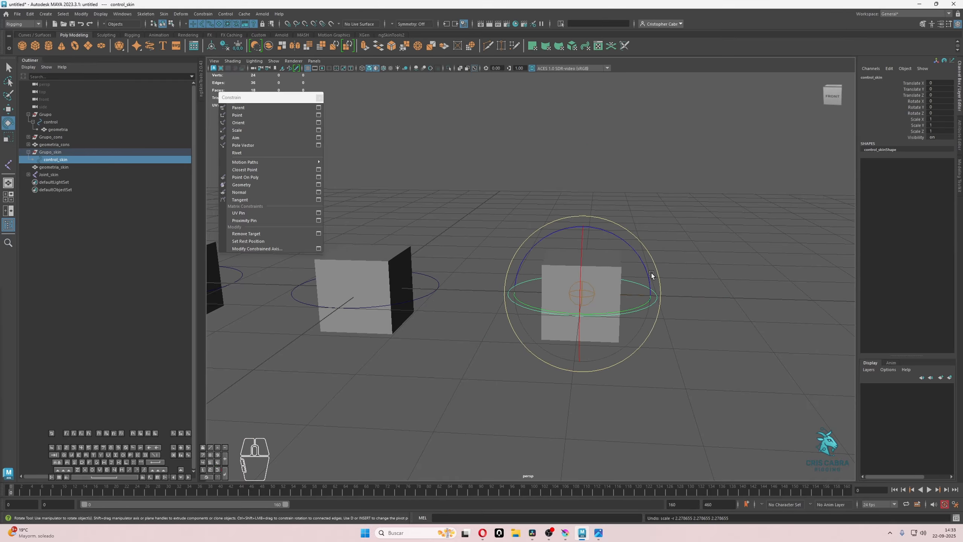
pyautogui.moveTo(625, 257); pyautogui.dragTo(668, 214)
pyautogui.hotkey('ctrl', 'z')
pyautogui.hotkey('ctrl', 'z')
# Step: Move control_skin to about 1.1, 1.1, -0.4 and rotate it to about 36, -12, 5 degrees
pyautogui.press('w')
pyautogui.press('e')
pyautogui.moveTo(678, 154); pyautogui.dragTo(680, 195)
pyautogui.press('q')
# Step: Delete the skinCluster1 node from geometria_skin's inputs and select control_skin to compare their positions
pyautogui.click(688, 175)
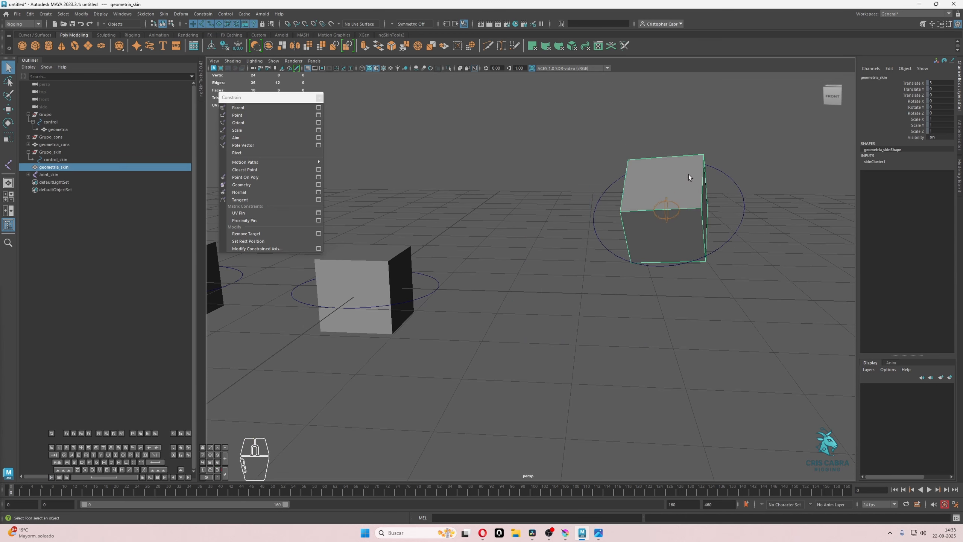
pyautogui.click(873, 162)
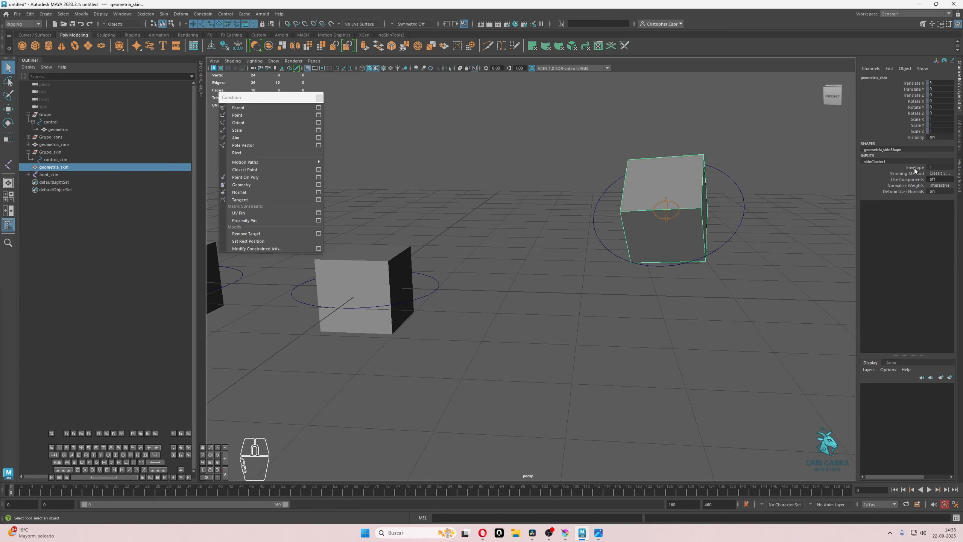
pyautogui.click(864, 167)
pyautogui.moveTo(747, 200); pyautogui.dragTo(778, 204, button='middle')
pyautogui.moveTo(632, 276); pyautogui.dragTo(777, 104, button='middle')
pyautogui.click(889, 69)
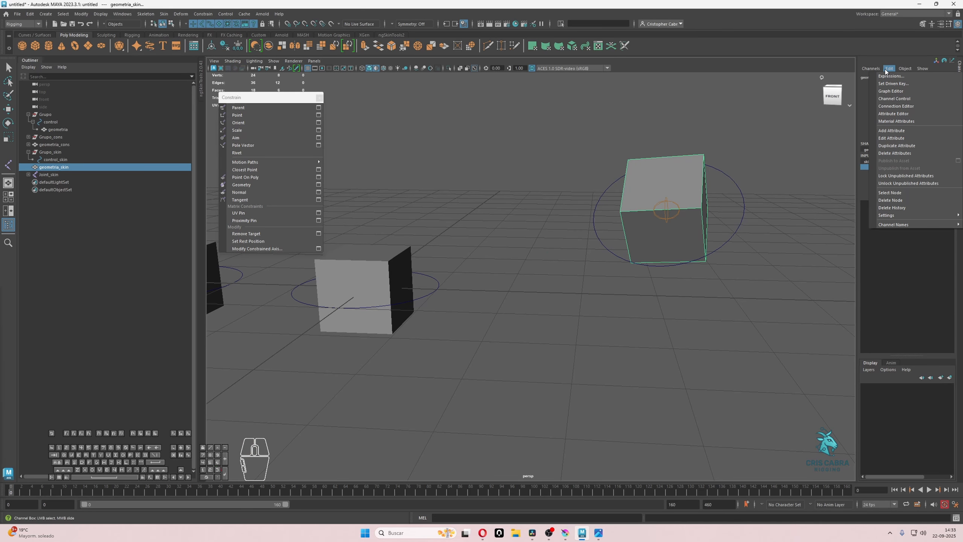
pyautogui.click(885, 200)
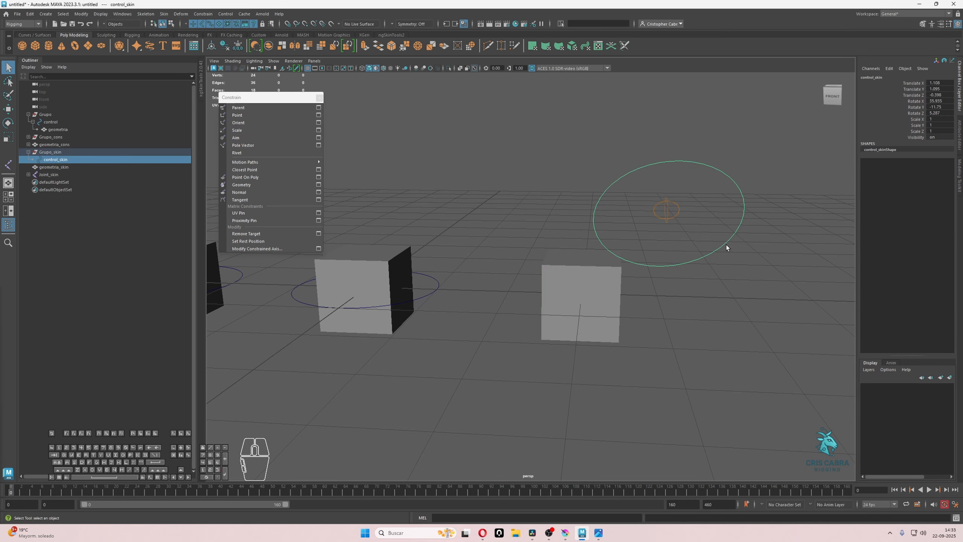
pyautogui.click(738, 212)
# Step: Undo the deletion of geometria_skin's skinCluster1 node
pyautogui.hotkey('ctrl', 'z')
pyautogui.hotkey('ctrl', 'z')
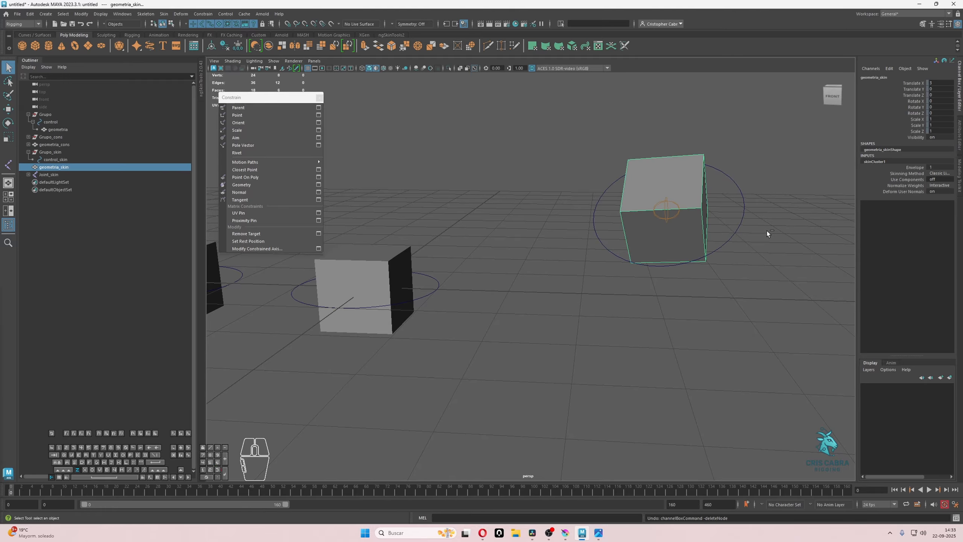
pyautogui.hotkey('ctrl', 'z')
pyautogui.hotkey('ctrl', 'z')
# Step: Reset all translate and rotate channels of control_skin to 0
pyautogui.moveTo(731, 215); pyautogui.dragTo(764, 234)
pyautogui.scroll(-3, 694, 236)
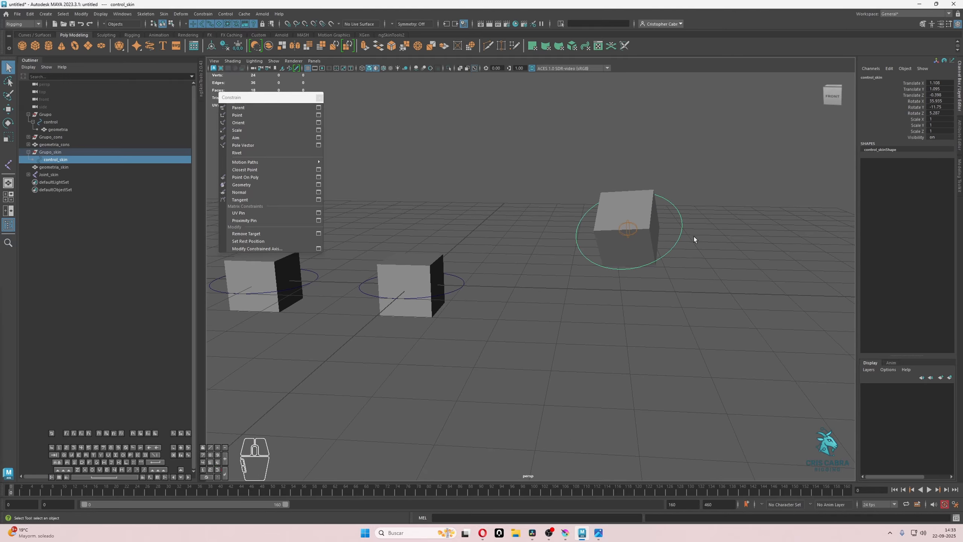
pyautogui.keyDown('alt'); pyautogui.moveTo(694, 237); pyautogui.dragTo(717, 254, button='middle'); pyautogui.keyUp('alt')
pyautogui.press('w')
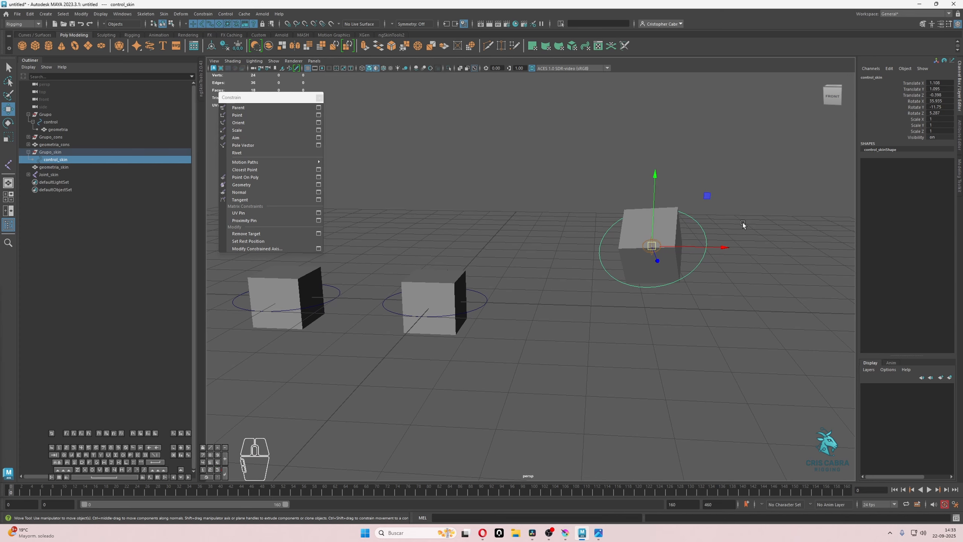
pyautogui.keyDown('alt'); pyautogui.moveTo(697, 242); pyautogui.dragTo(758, 214); pyautogui.keyUp('alt')
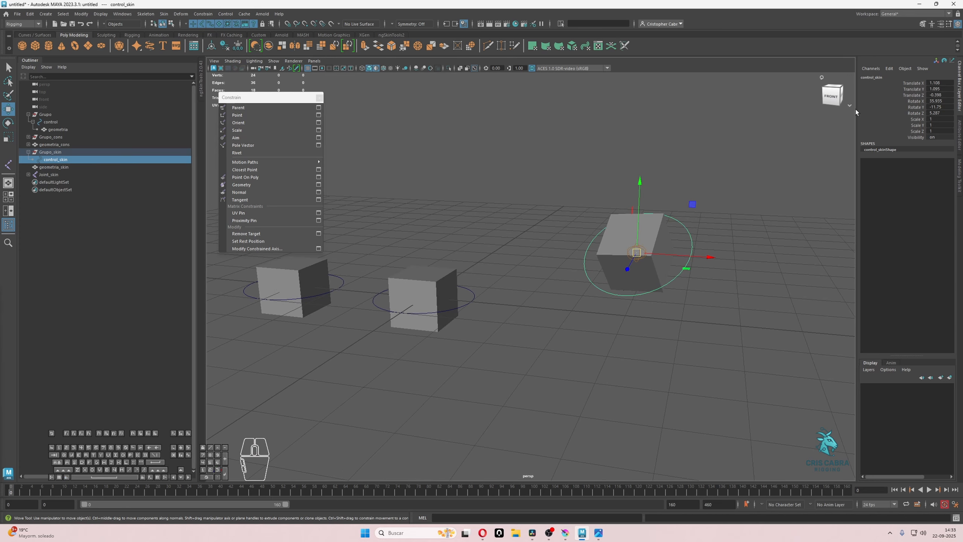
pyautogui.moveTo(935, 83); pyautogui.dragTo(939, 114)
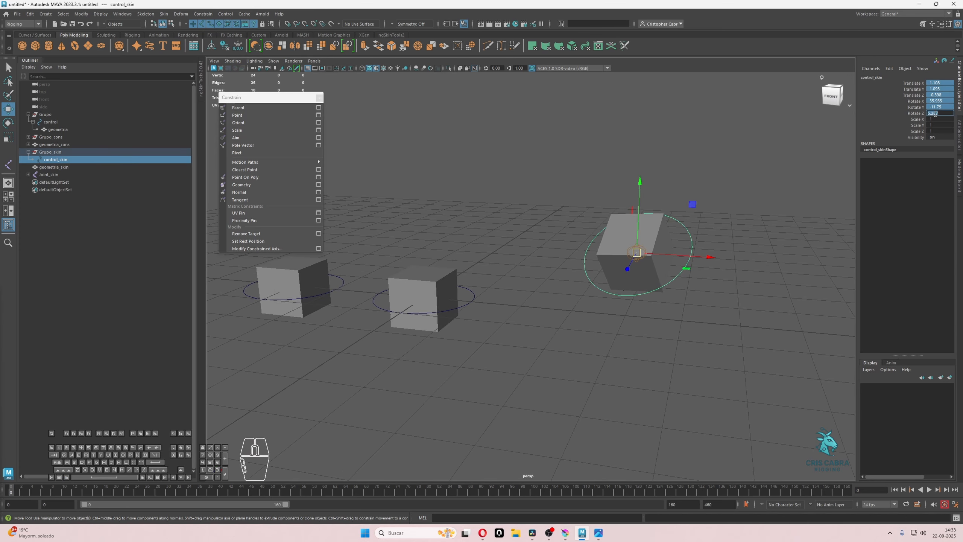
pyautogui.write('0')
pyautogui.press('Return')
# Step: Close the floating Constrain window
pyautogui.click(833, 95)
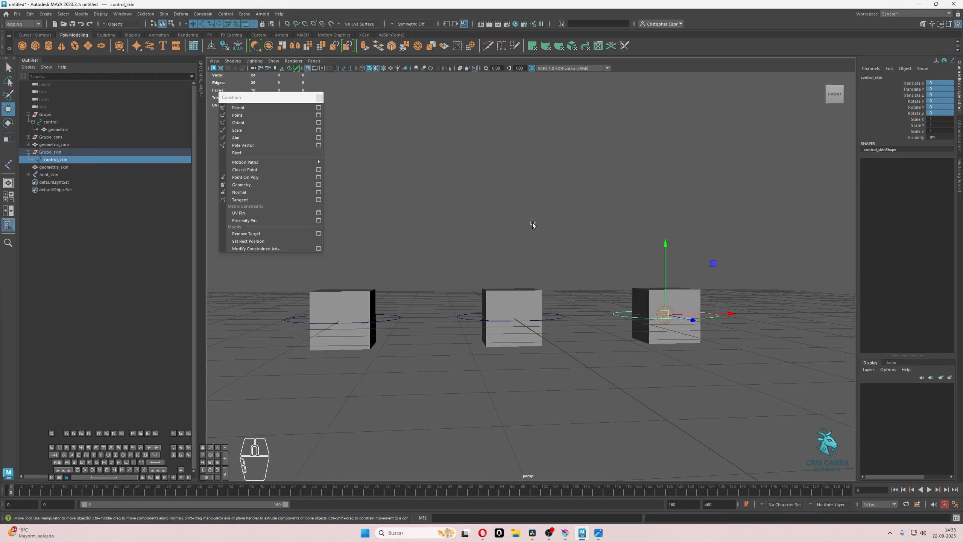
pyautogui.click(320, 97)
pyautogui.keyDown('alt'); pyautogui.moveTo(352, 125); pyautogui.dragTo(423, 153); pyautogui.keyUp('alt')
pyautogui.keyDown('alt'); pyautogui.moveTo(423, 154); pyautogui.dragTo(439, 167, button='middle'); pyautogui.keyUp('alt')
pyautogui.keyDown('alt'); pyautogui.moveTo(438, 168); pyautogui.dragTo(452, 184); pyautogui.keyUp('alt')
pyautogui.keyDown('alt'); pyautogui.moveTo(453, 184); pyautogui.dragTo(479, 207, button='right'); pyautogui.keyUp('alt')
pyautogui.keyDown('alt'); pyautogui.moveTo(479, 206); pyautogui.dragTo(489, 183, button='middle'); pyautogui.keyUp('alt')
pyautogui.keyDown('alt'); pyautogui.moveTo(489, 182); pyautogui.dragTo(518, 211, button='right'); pyautogui.keyUp('alt')
# Step: Select geometria_skin and examine the deformers that can be created for it, such as Blend Shape
pyautogui.click(679, 317)
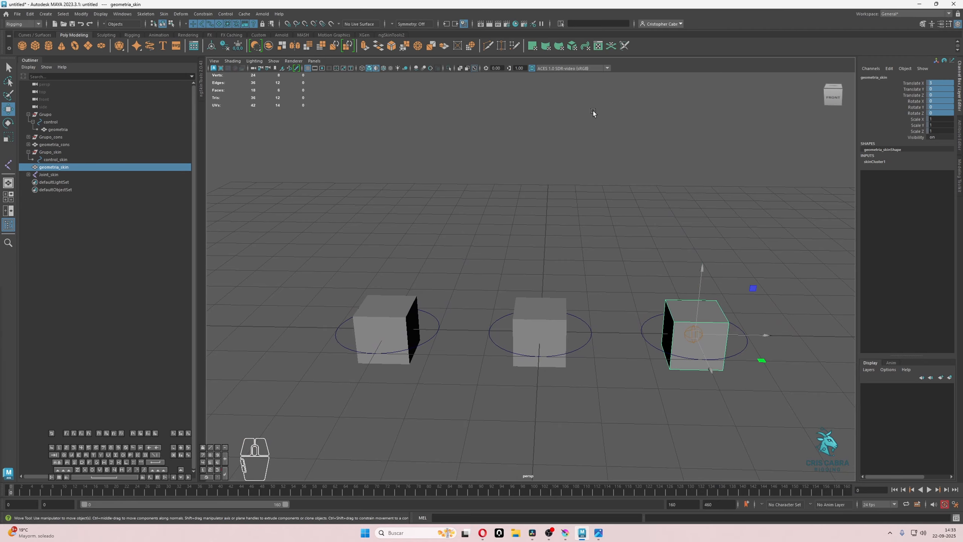
pyautogui.click(181, 13)
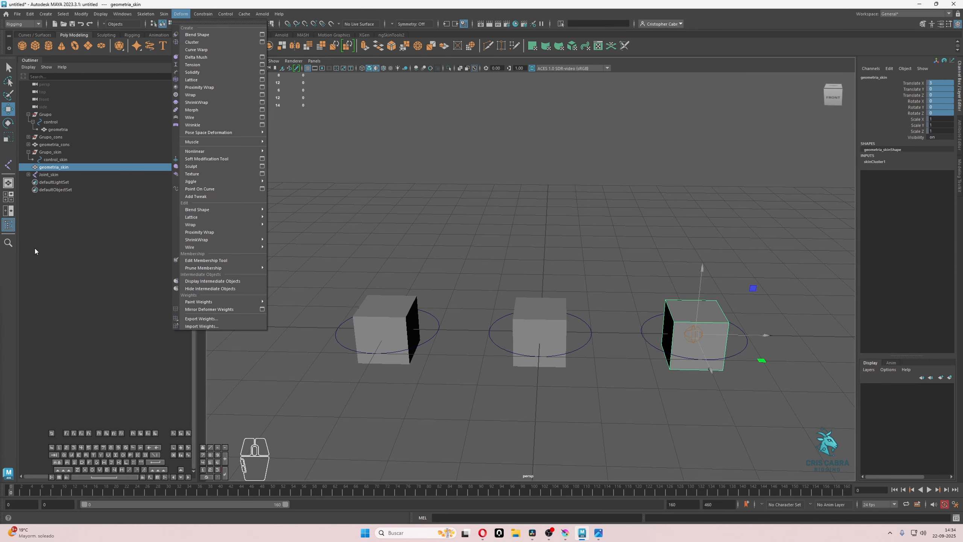
pyautogui.click(76, 213)
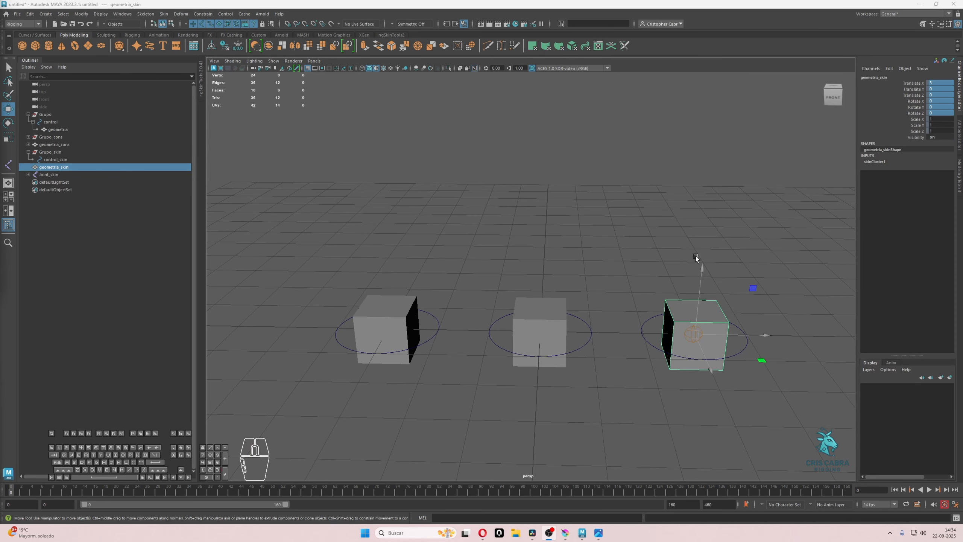
pyautogui.click(684, 263)
pyautogui.click(675, 301)
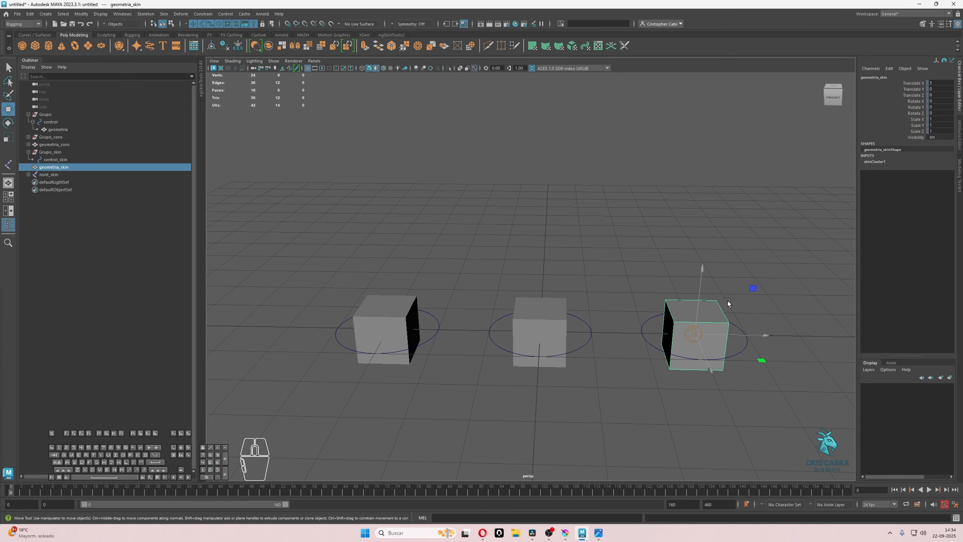
pyautogui.scroll(-1, 715, 285)
pyautogui.moveTo(714, 284)
pyautogui.keyDown('alt'); pyautogui.mouseDown(button='right')
pyautogui.moveTo(694, 283)
pyautogui.moveTo(706, 286)
pyautogui.moveTo(679, 262)
pyautogui.moveTo(704, 286)
pyautogui.mouseUp(button='right'); pyautogui.keyUp('alt')
pyautogui.keyDown('alt'); pyautogui.moveTo(703, 286); pyautogui.dragTo(675, 280, button='middle'); pyautogui.keyUp('alt')
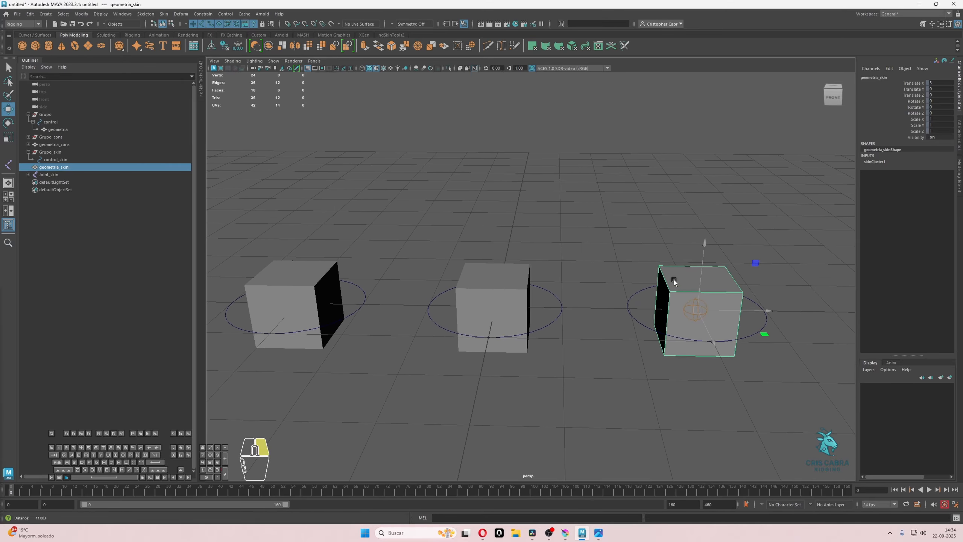
pyautogui.click(188, 16)
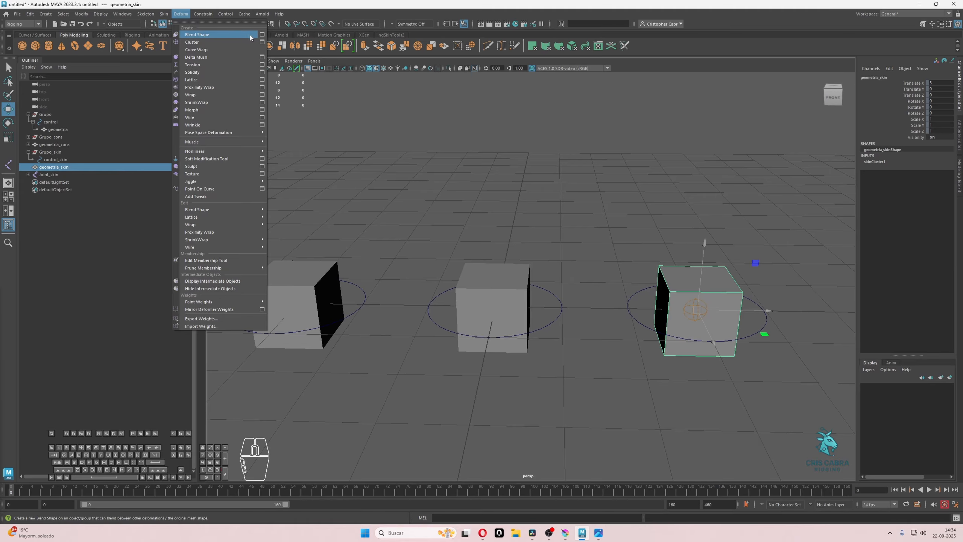
pyautogui.click(577, 154)
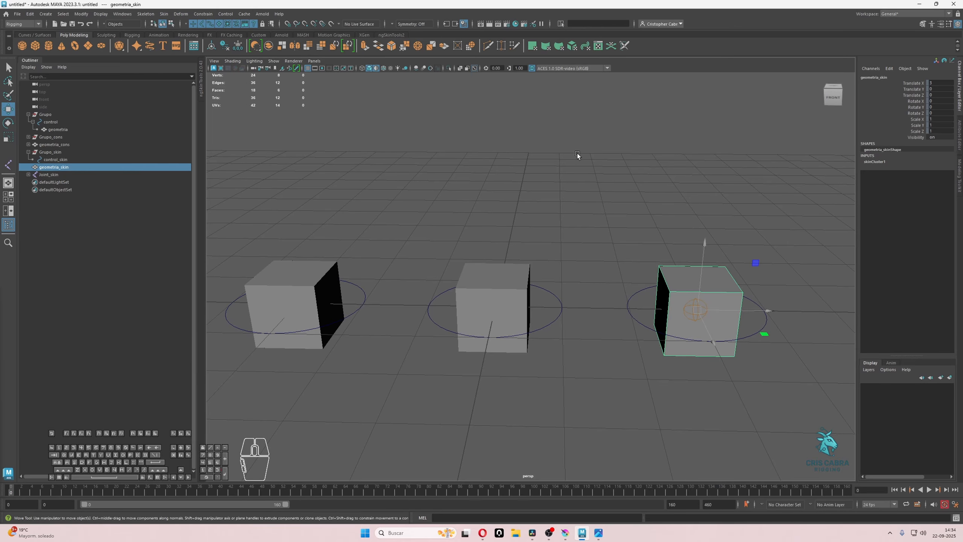
# Step: Select control_skin and detach the Constrain commands as a floating window over the viewport
pyautogui.moveTo(677, 282)
pyautogui.keyDown('alt'); pyautogui.mouseDown()
pyautogui.moveTo(710, 291)
pyautogui.moveTo(724, 318)
pyautogui.moveTo(726, 280)
pyautogui.moveTo(724, 301)
pyautogui.moveTo(679, 285)
pyautogui.mouseUp(); pyautogui.keyUp('alt')
pyautogui.click(726, 280)
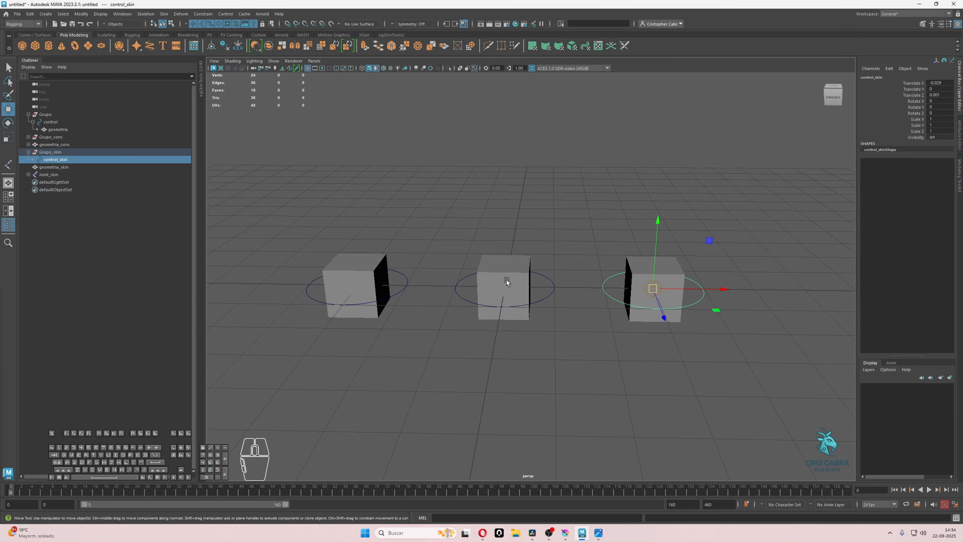
pyautogui.keyDown('alt'); pyautogui.moveTo(617, 312); pyautogui.dragTo(630, 296, button='middle'); pyautogui.keyUp('alt')
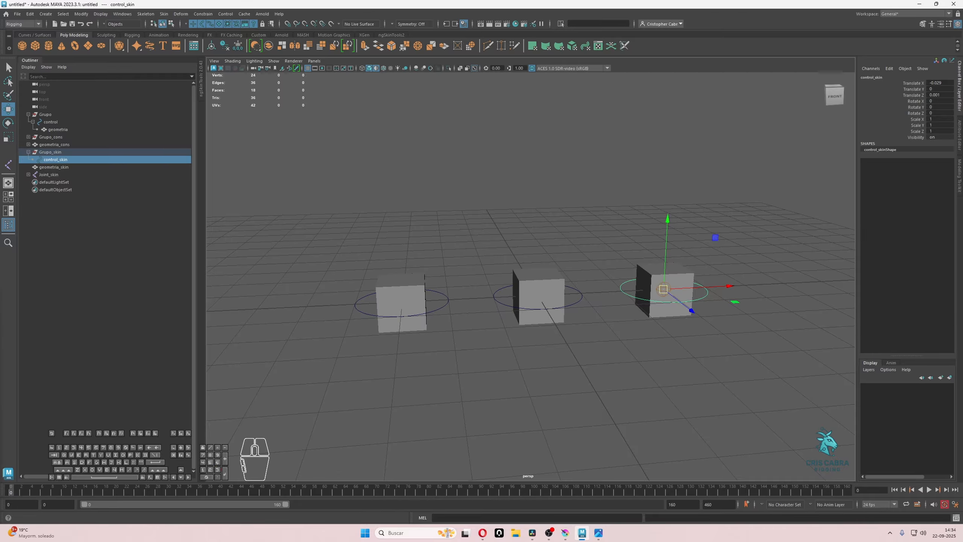
pyautogui.click(203, 13)
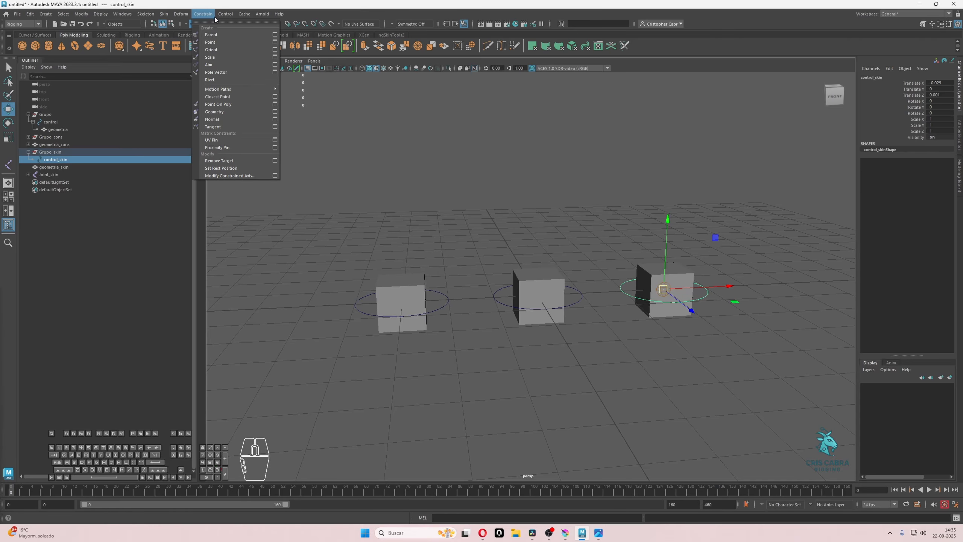
pyautogui.click(227, 15)
pyautogui.moveTo(231, 14); pyautogui.dragTo(271, 148)
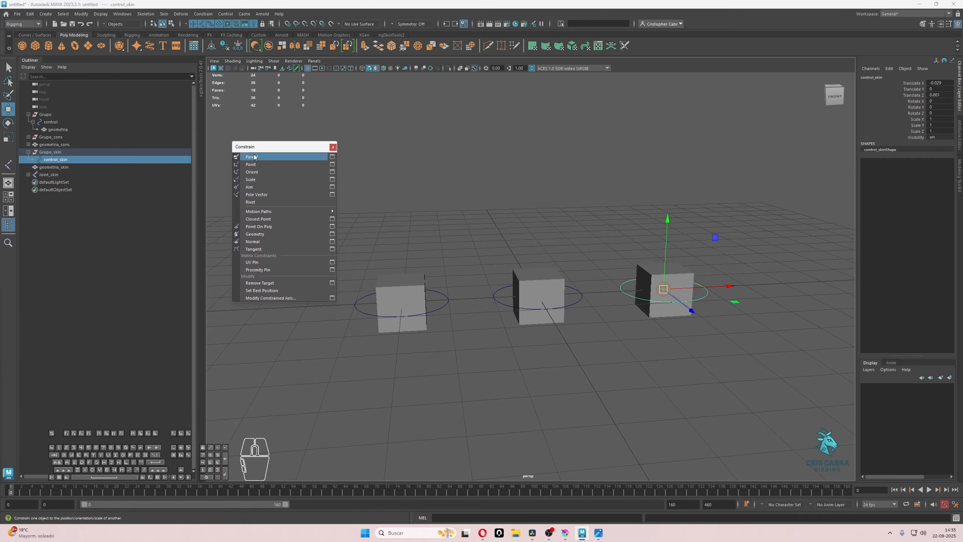